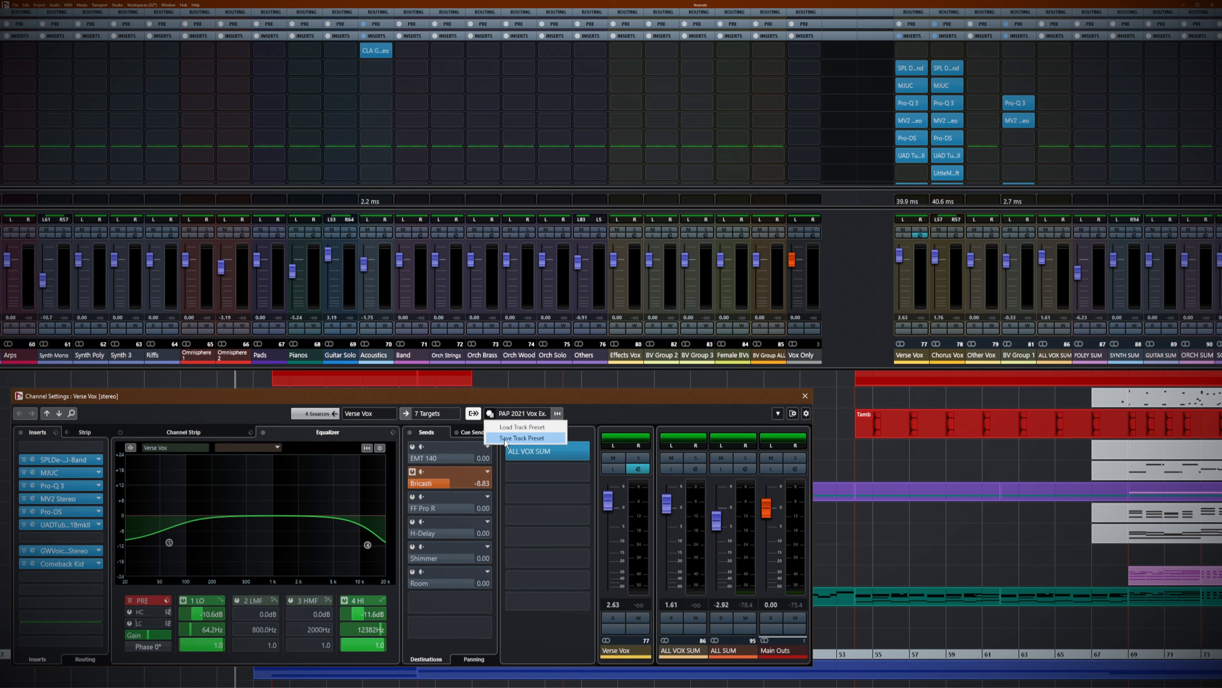
# Dismiss the track preset options, then close the Verse Vox channel settings and the mixer.
pyautogui.click(635, 412)
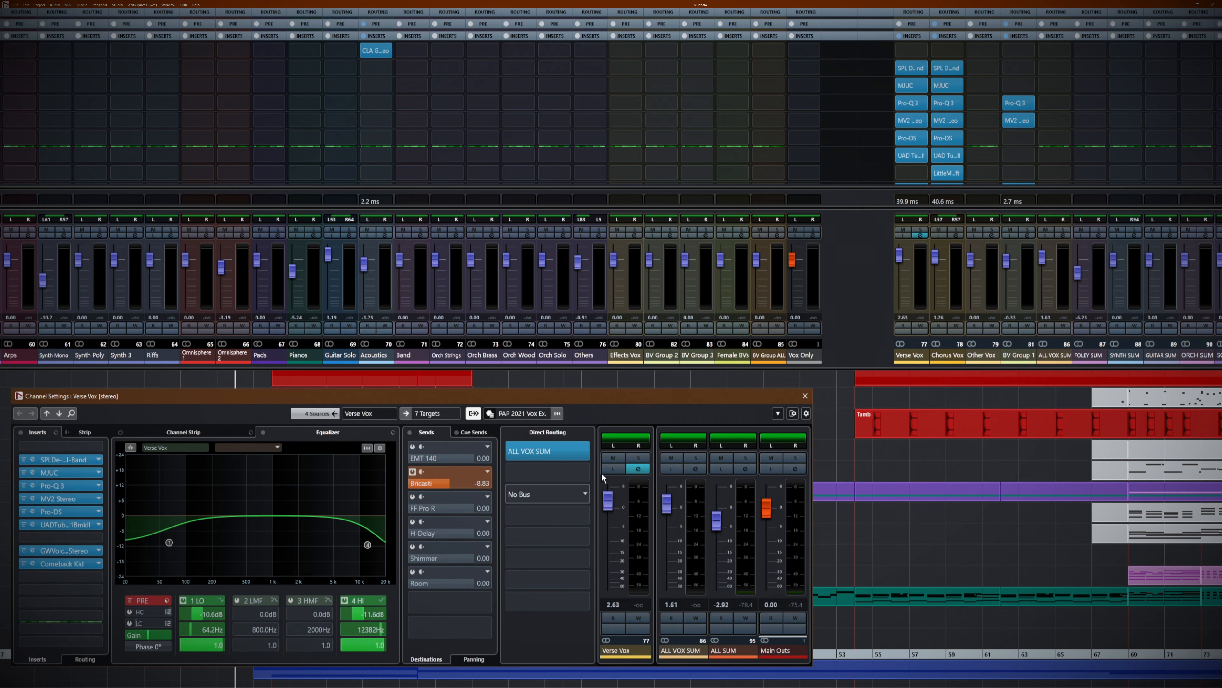
pyautogui.click(805, 397)
pyautogui.press('F3')
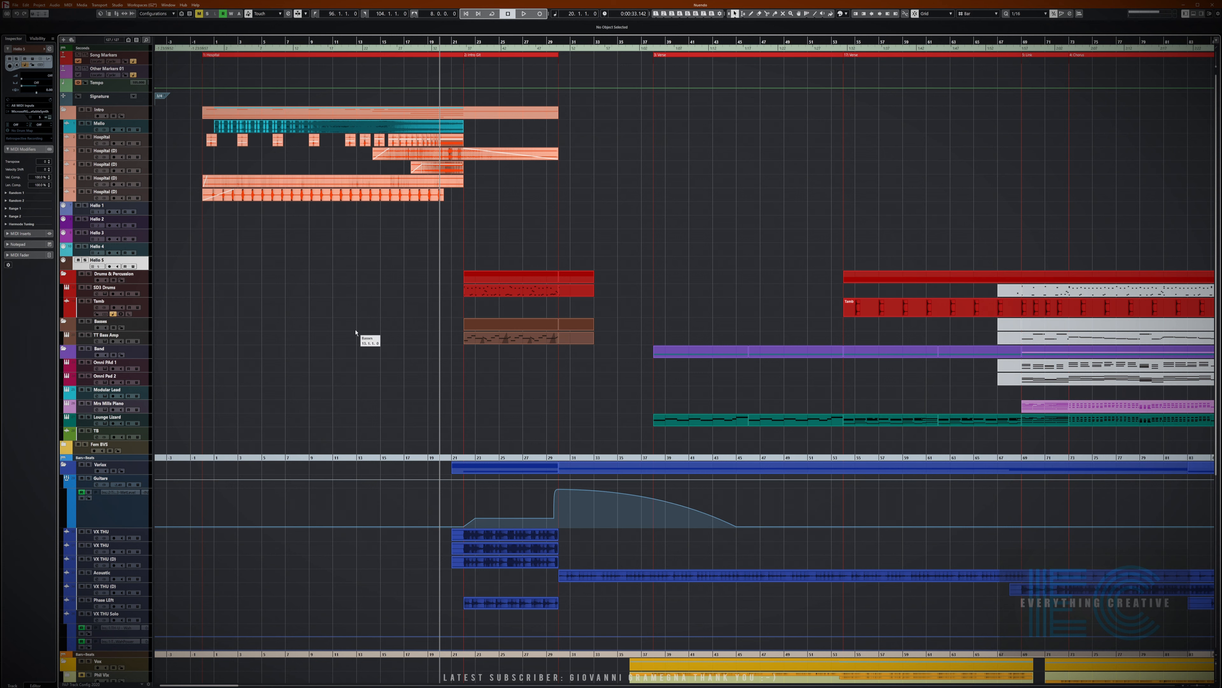
# Collapse the Drums & Percussion and Basses folder tracks in the project's track list.
pyautogui.scroll(-5, 355, 334)
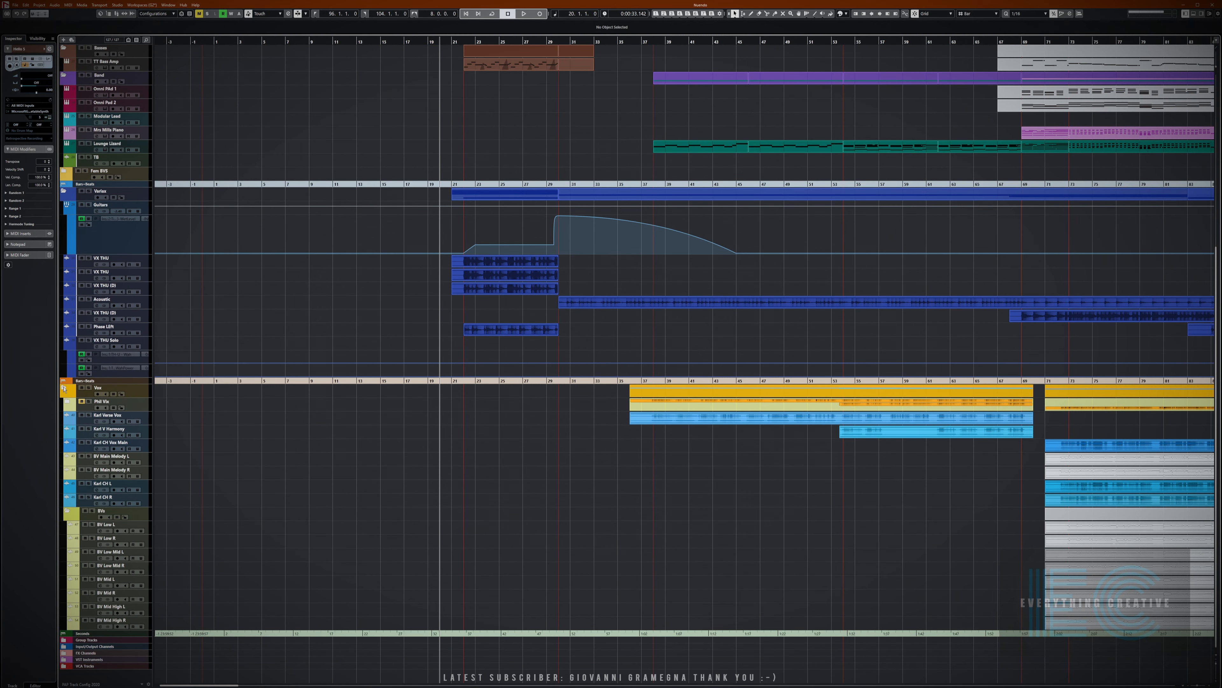
pyautogui.scroll(4, 64, 388)
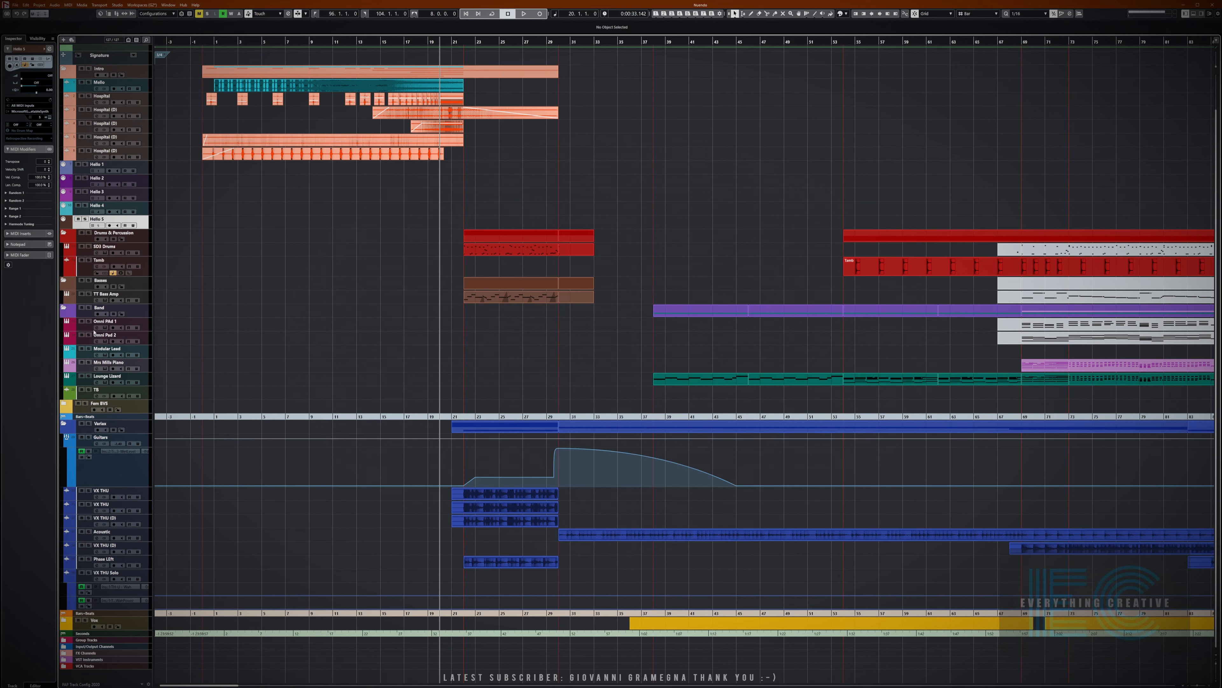
pyautogui.click(63, 233)
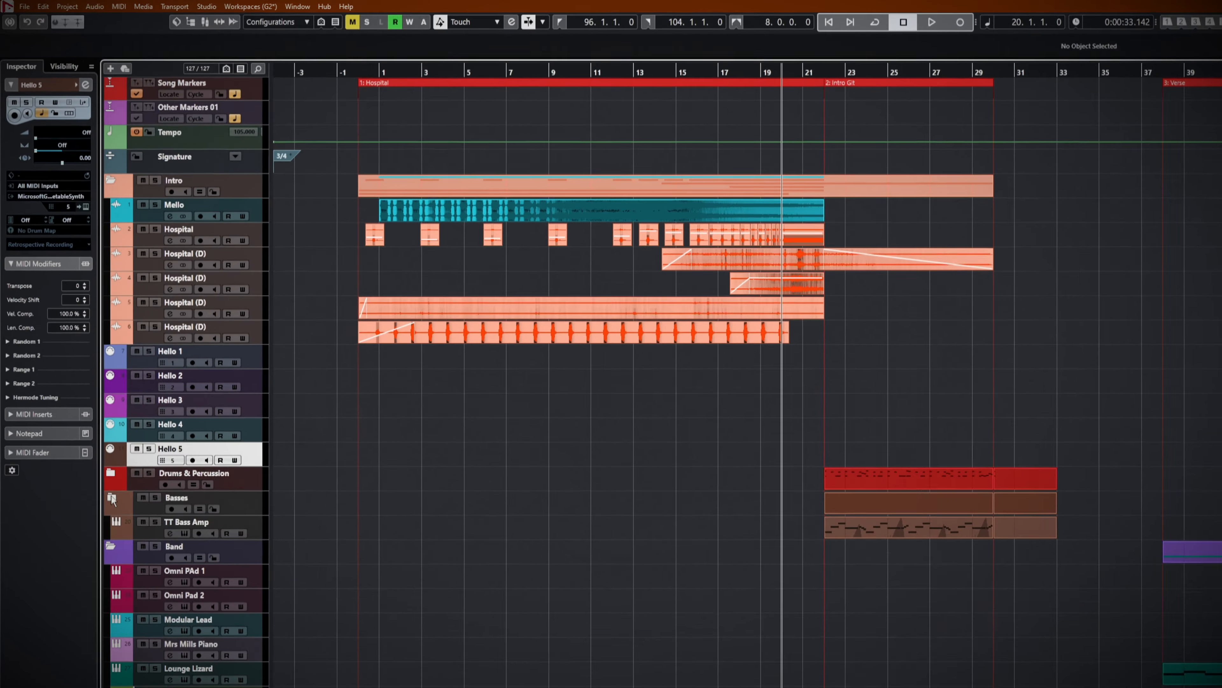
# Start importing tracks from another project, choosing Taking Exception 30 Test as the source project.
pyautogui.click(24, 6)
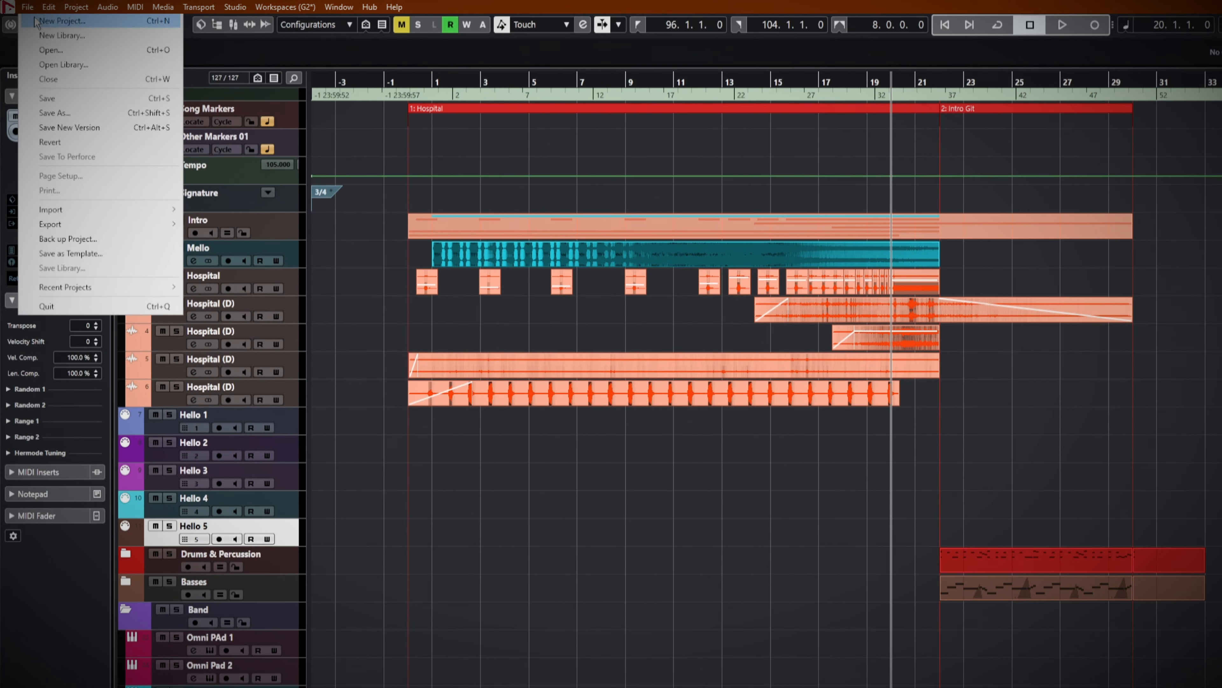
pyautogui.moveTo(73, 214)
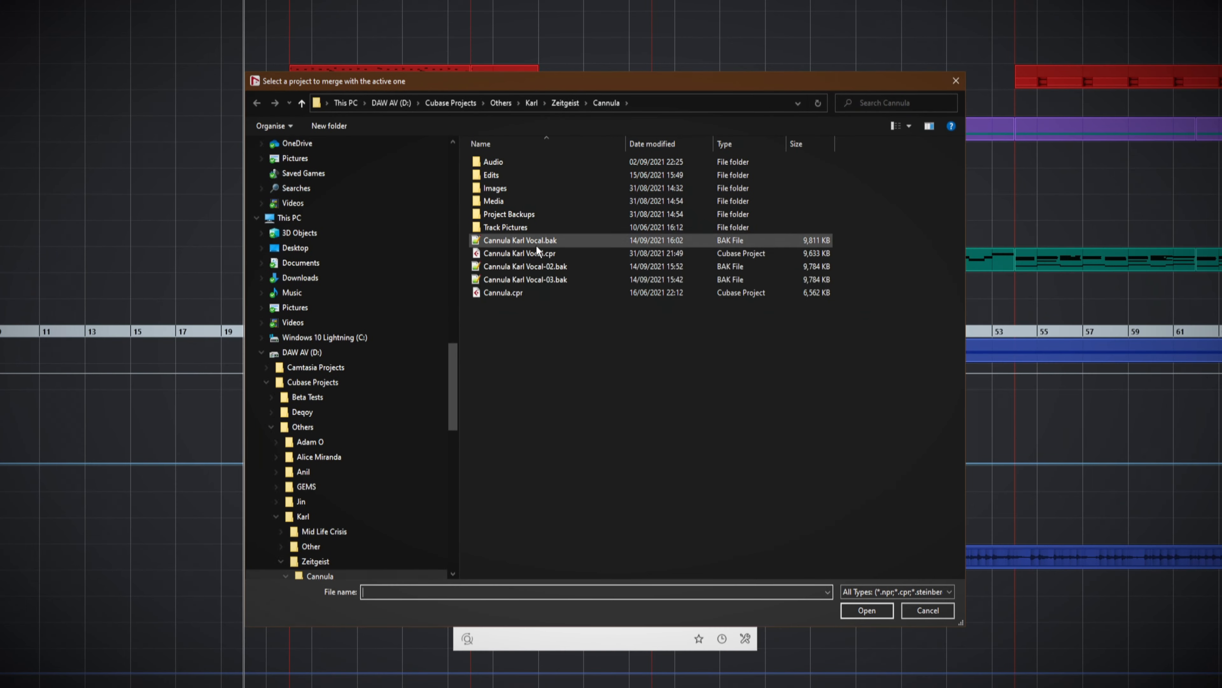
pyautogui.click(556, 103)
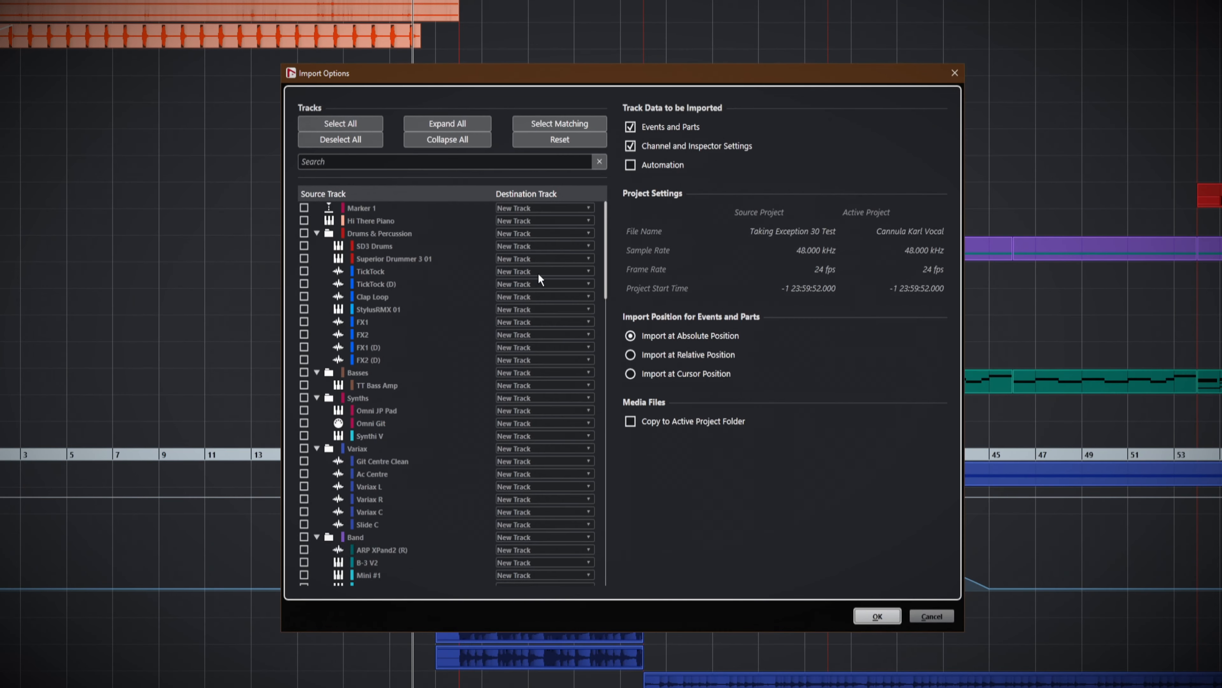
# Import Verse Vox 1 as a new track with its channel and inspector settings but without events and parts.
pyautogui.scroll(-20, 458, 307)
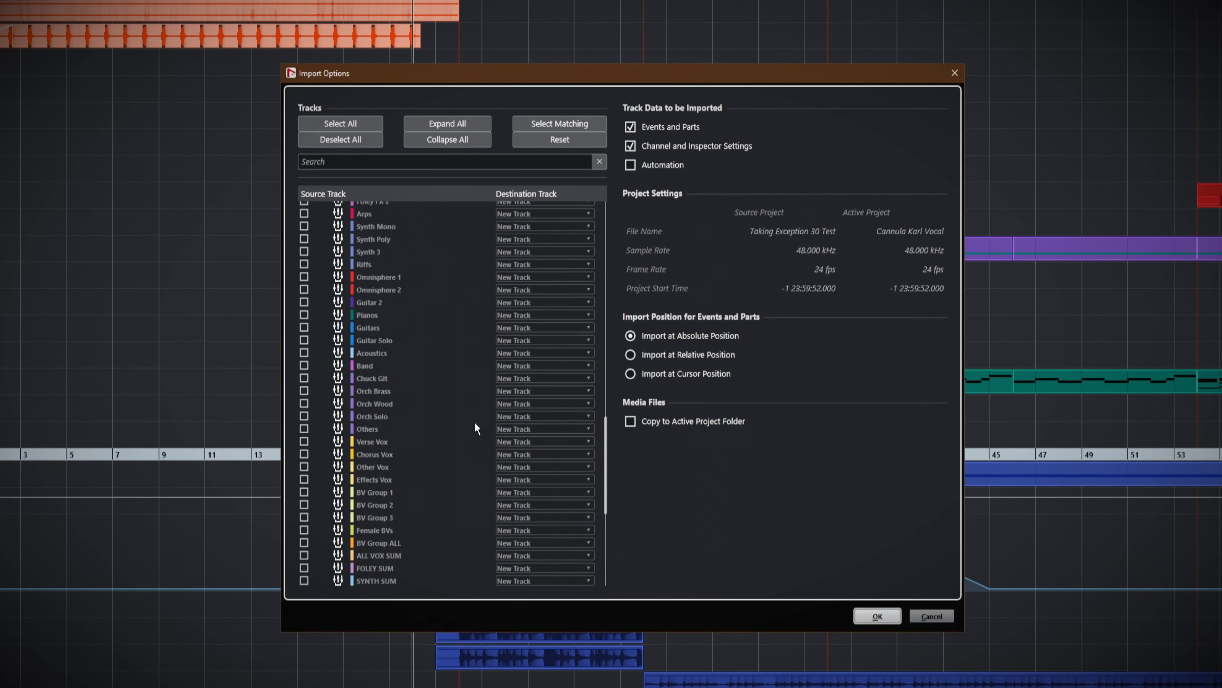
pyautogui.scroll(20, 476, 445)
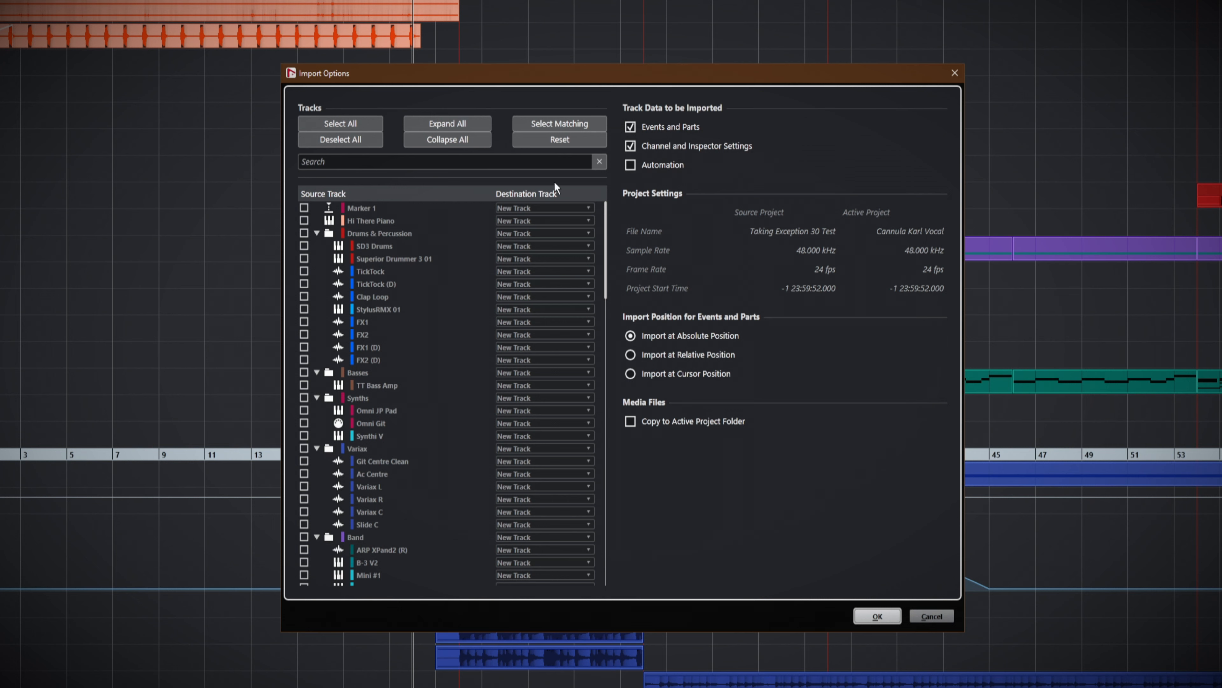
pyautogui.scroll(-20, 433, 386)
pyautogui.click(304, 355)
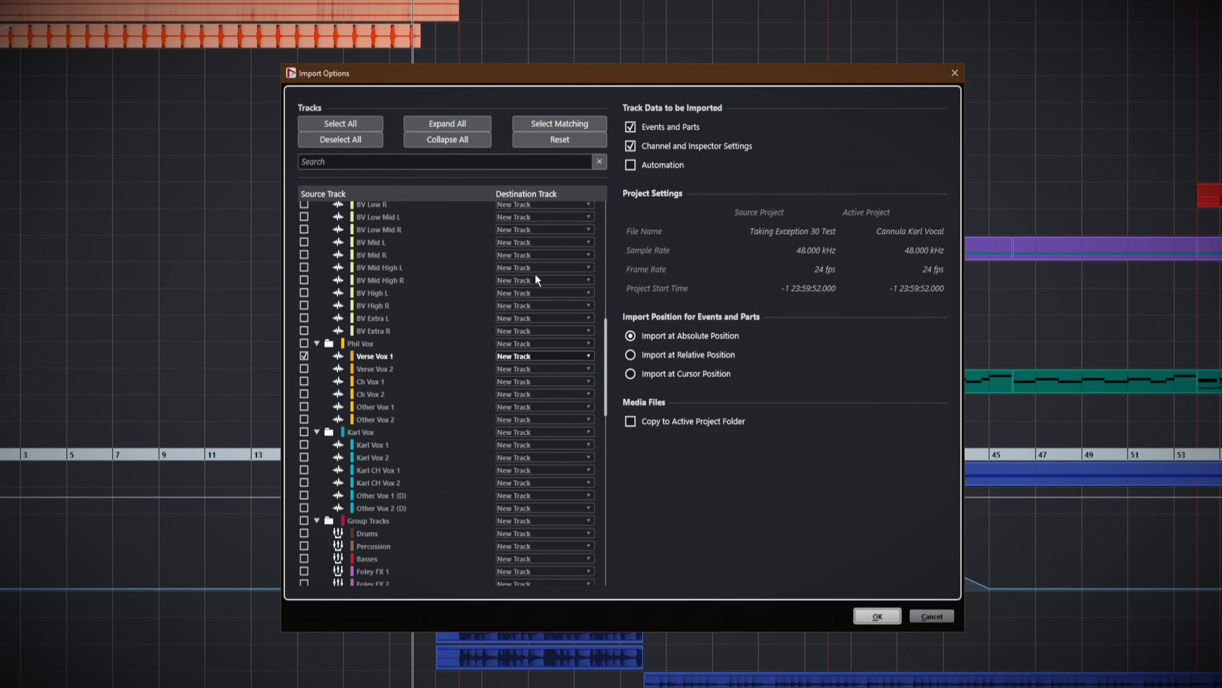
pyautogui.click(650, 126)
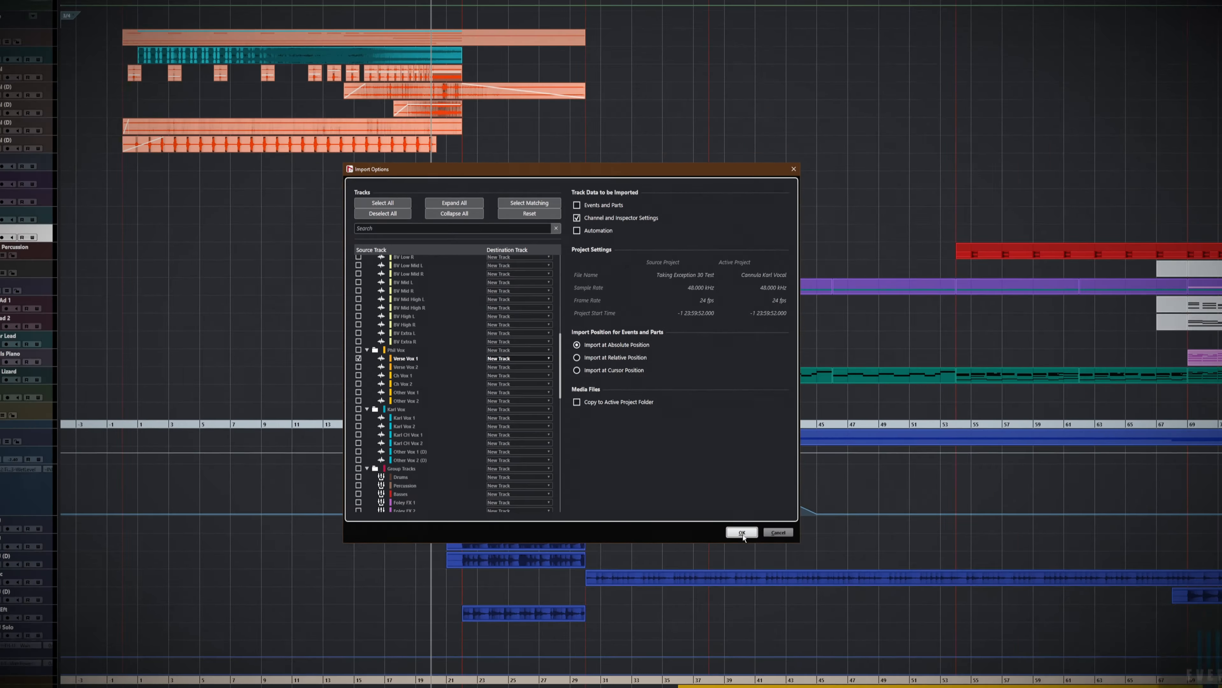
pyautogui.click(877, 617)
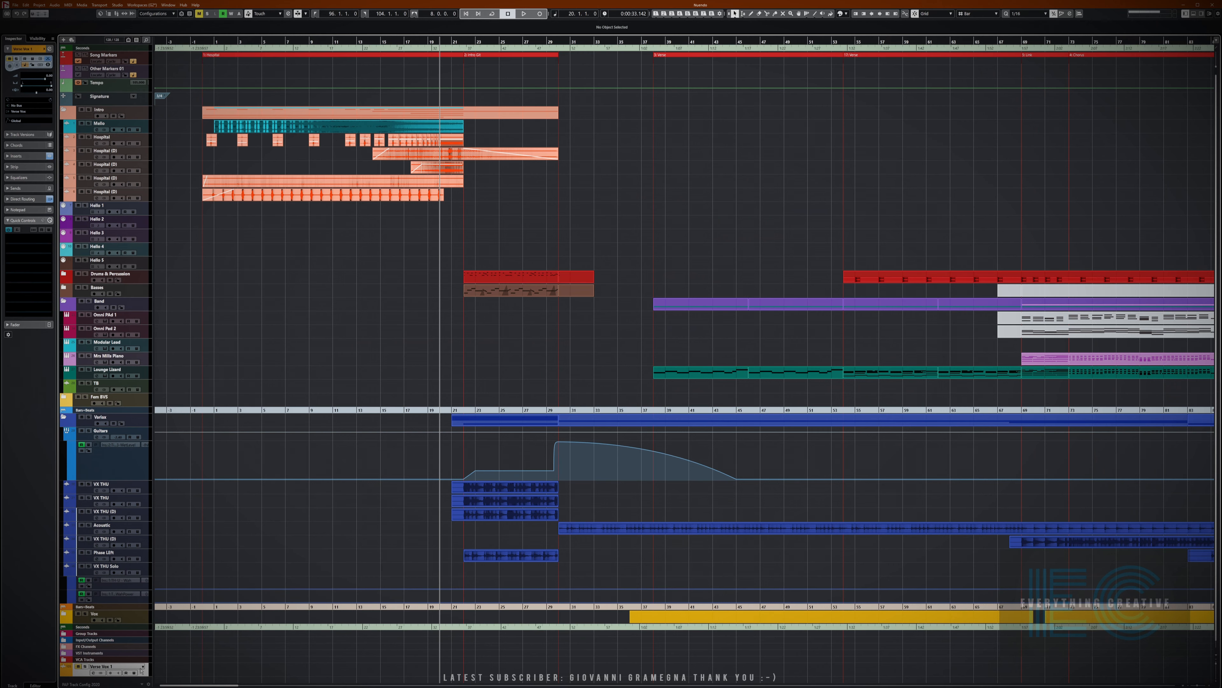
# Start another track import from the Taking Exception 30 Test project.
pyautogui.scroll(-1, 144, 674)
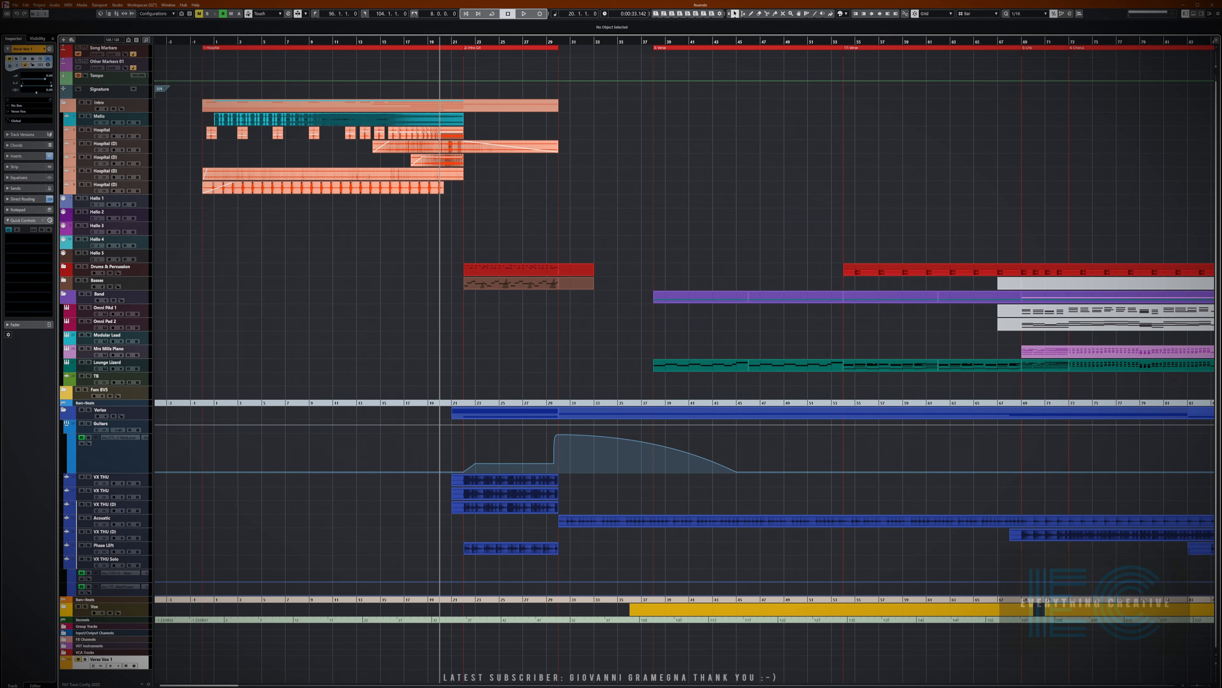
pyautogui.click(15, 5)
pyautogui.moveTo(58, 104)
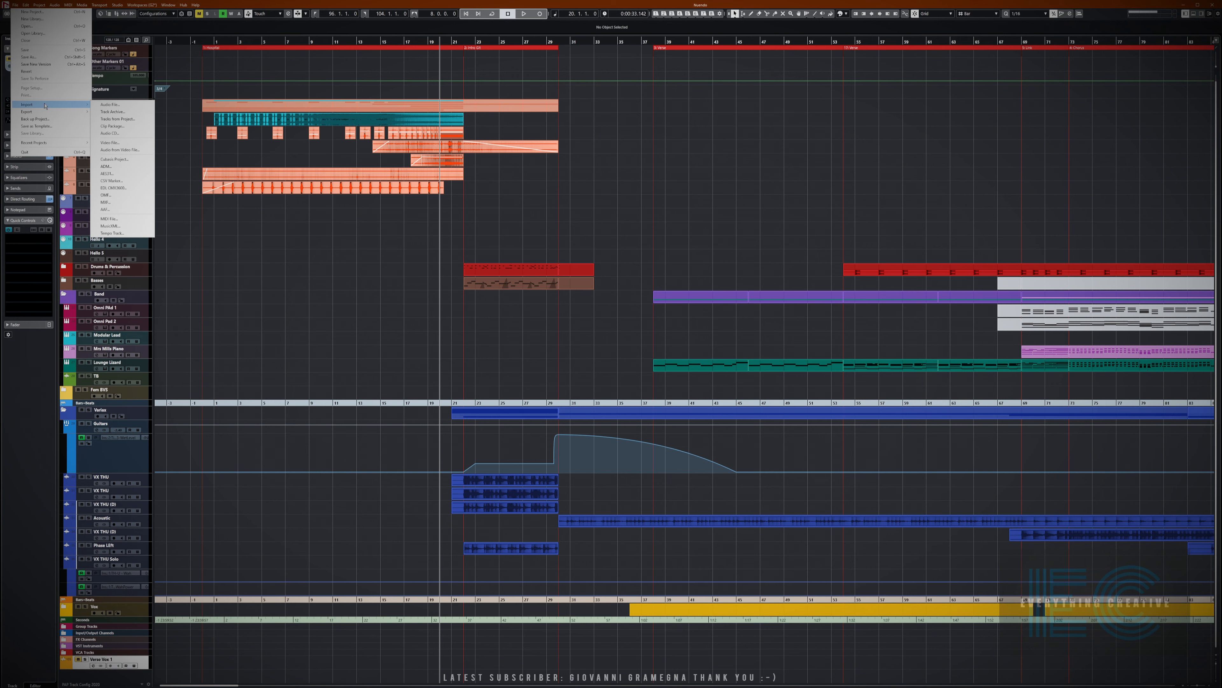
pyautogui.click(118, 119)
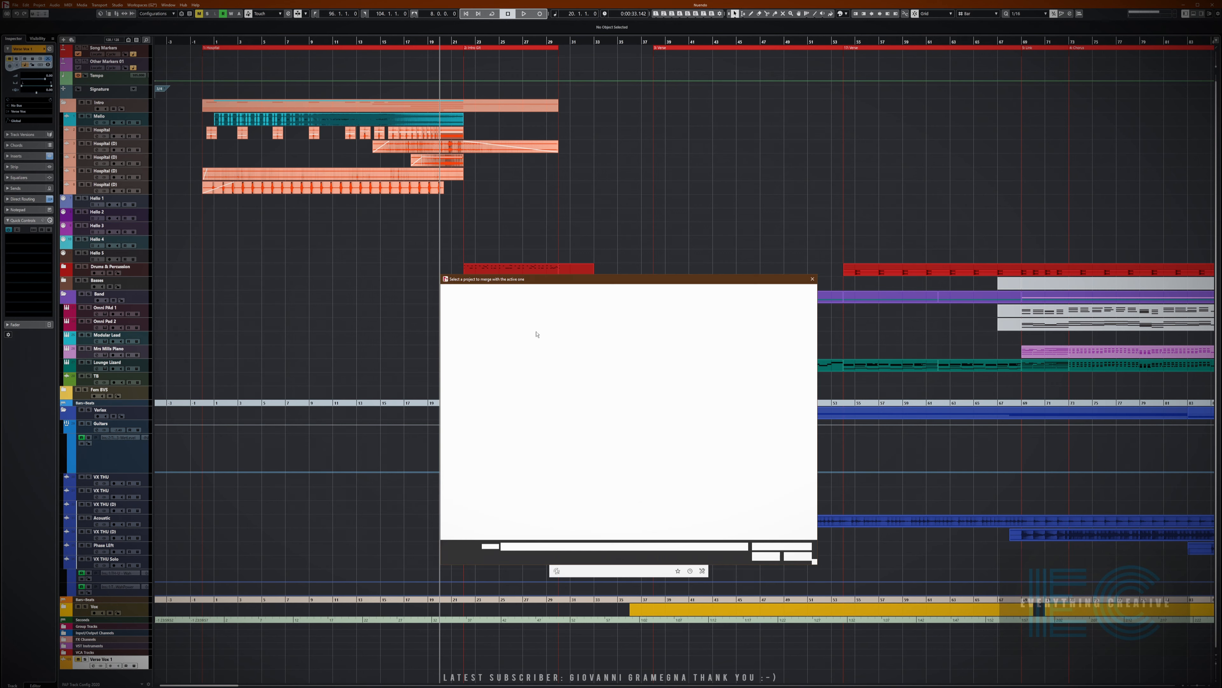
pyautogui.doubleClick(592, 369)
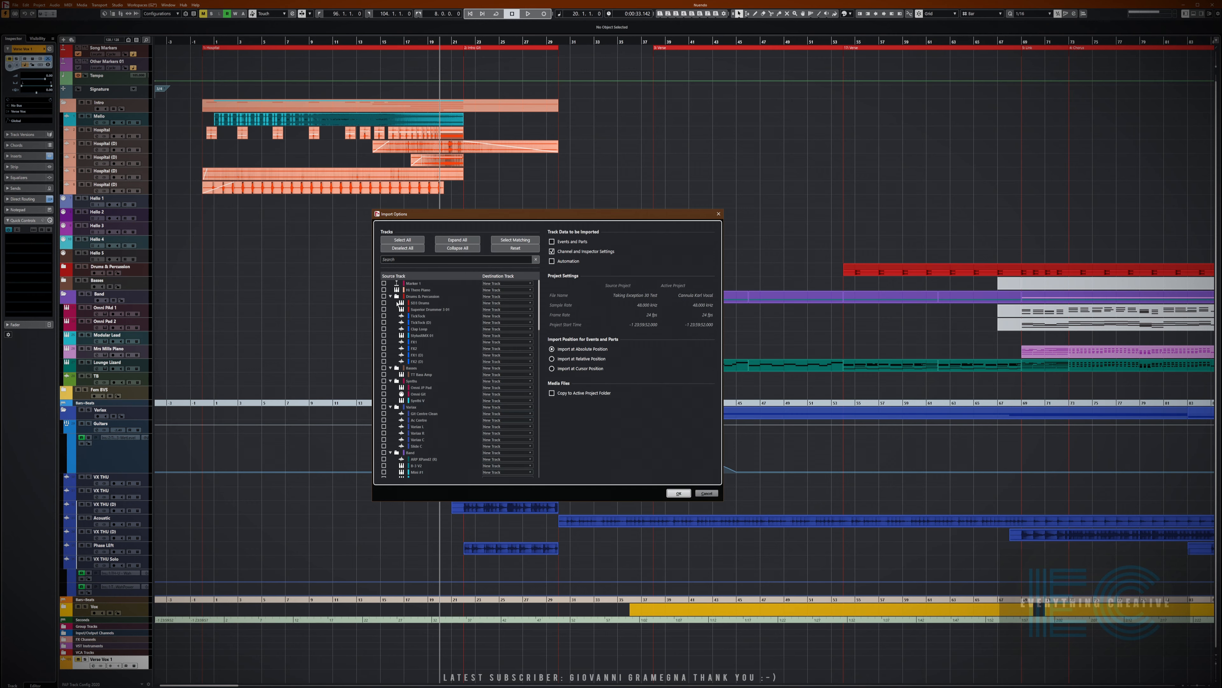
# Import SD3 Drums and TT Bass Amp as new tracks, including events and parts as well as channel and inspector settings.
pyautogui.click(384, 303)
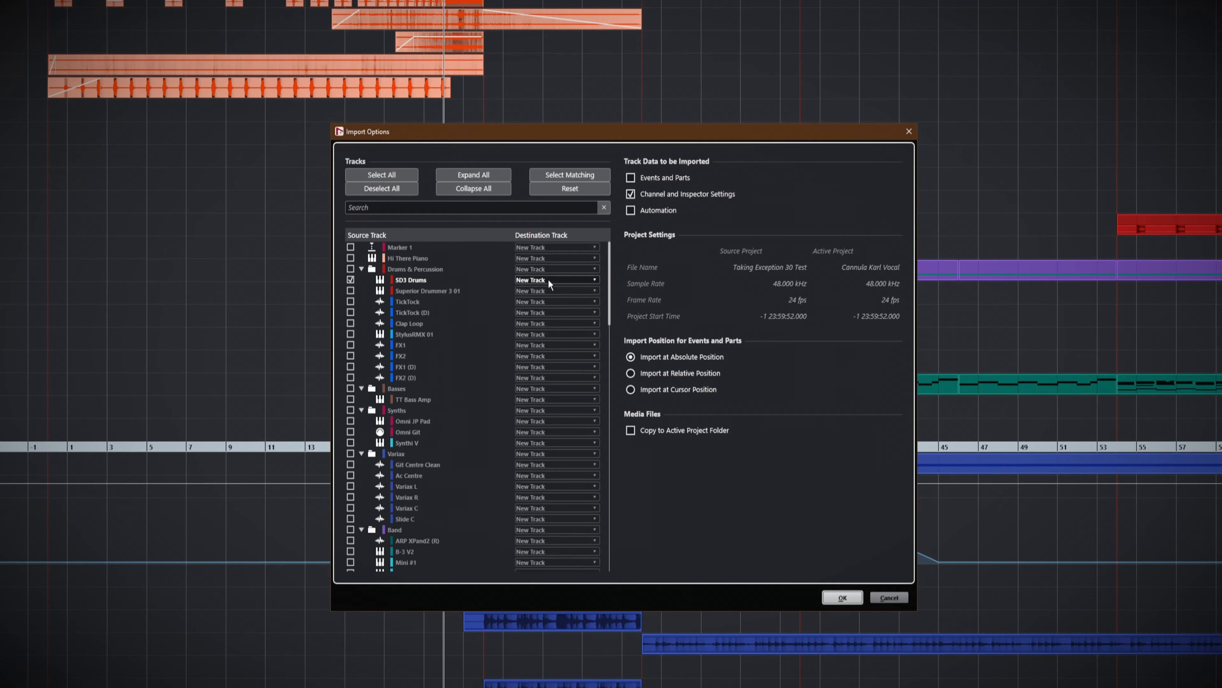
pyautogui.click(629, 178)
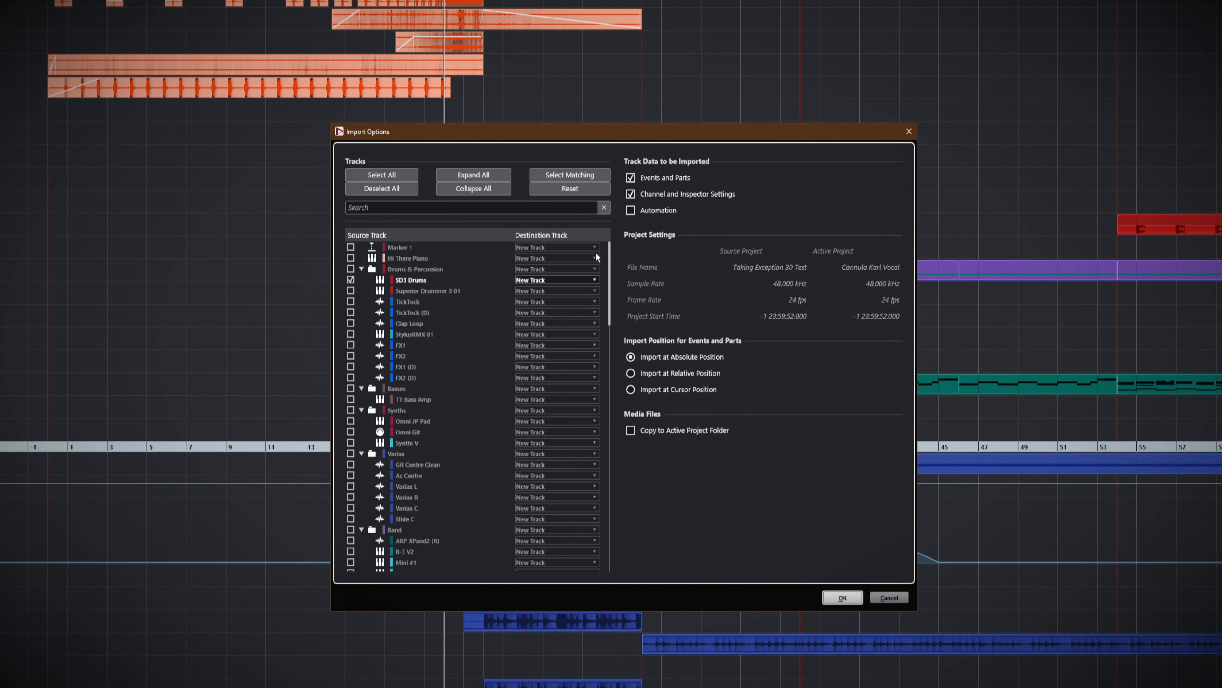
pyautogui.click(534, 282)
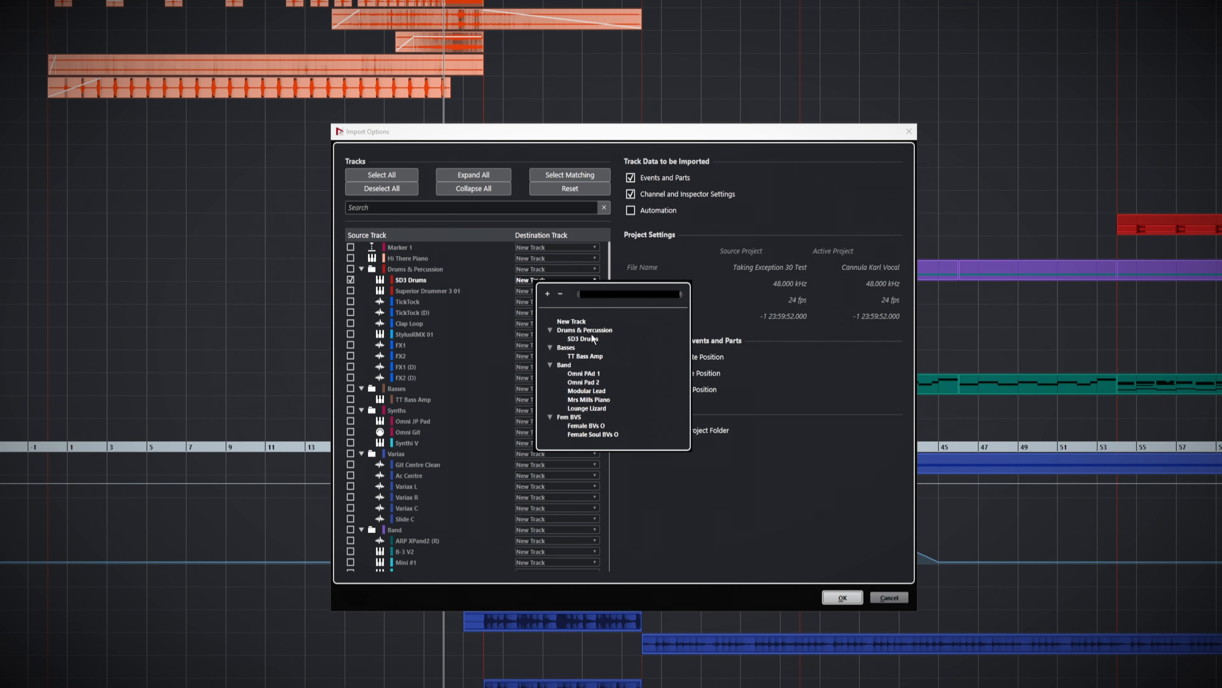
pyautogui.click(661, 494)
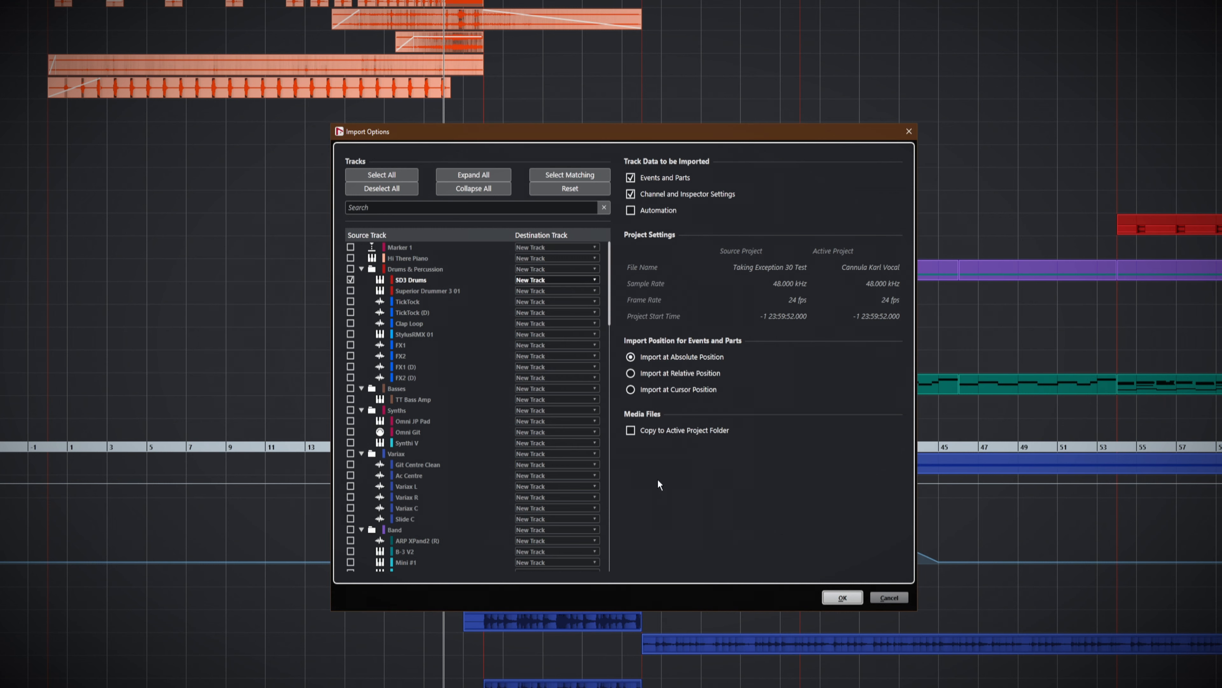
pyautogui.click(564, 281)
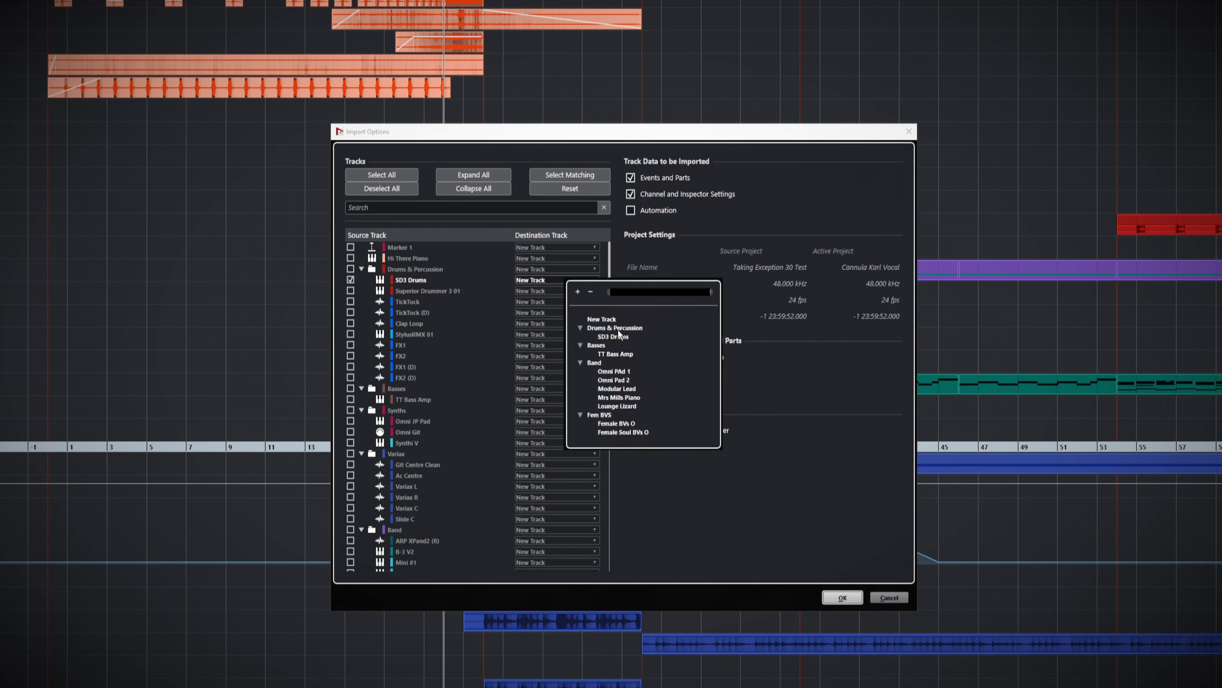
pyautogui.click(688, 489)
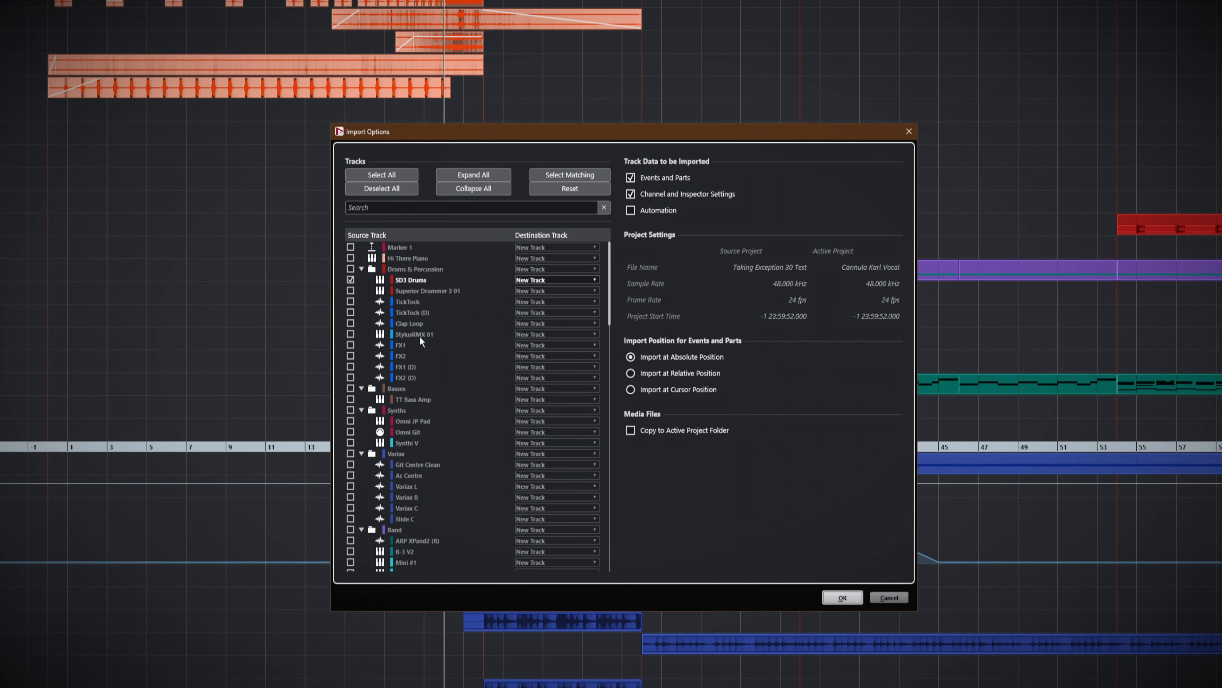
pyautogui.click(350, 398)
pyautogui.click(841, 597)
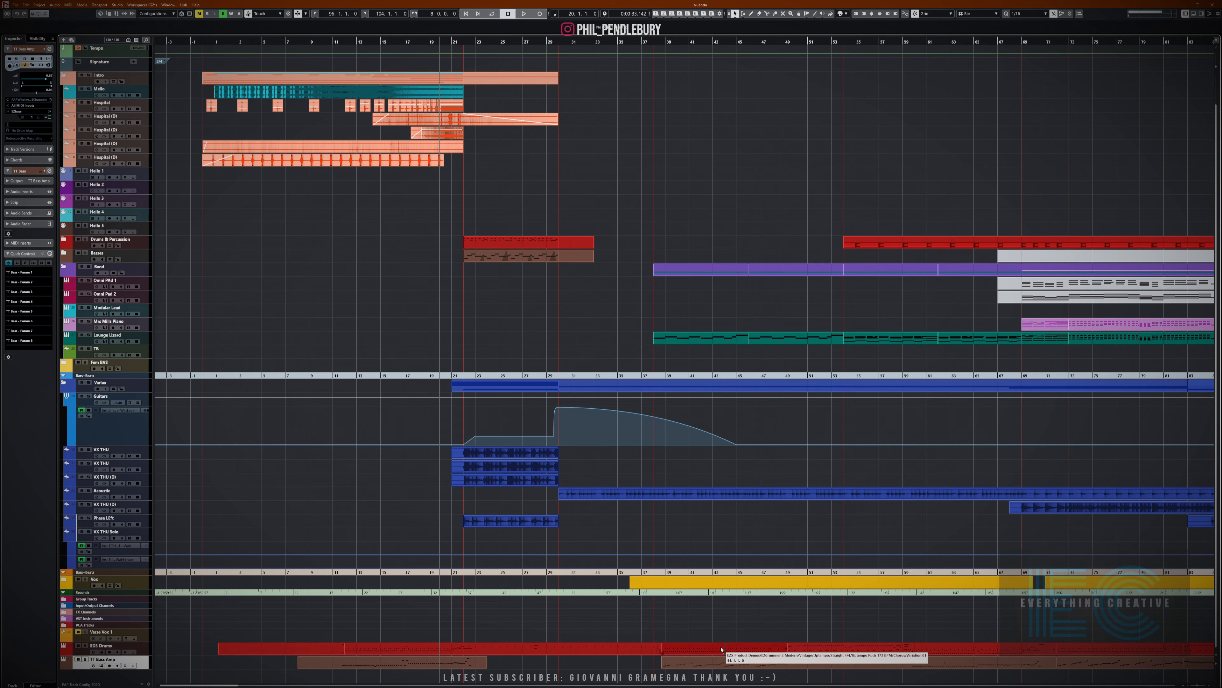
# Inspect the notes of a MIDI part on the imported SD3 Drums track, then close the Key Editor.
pyautogui.doubleClick(694, 649)
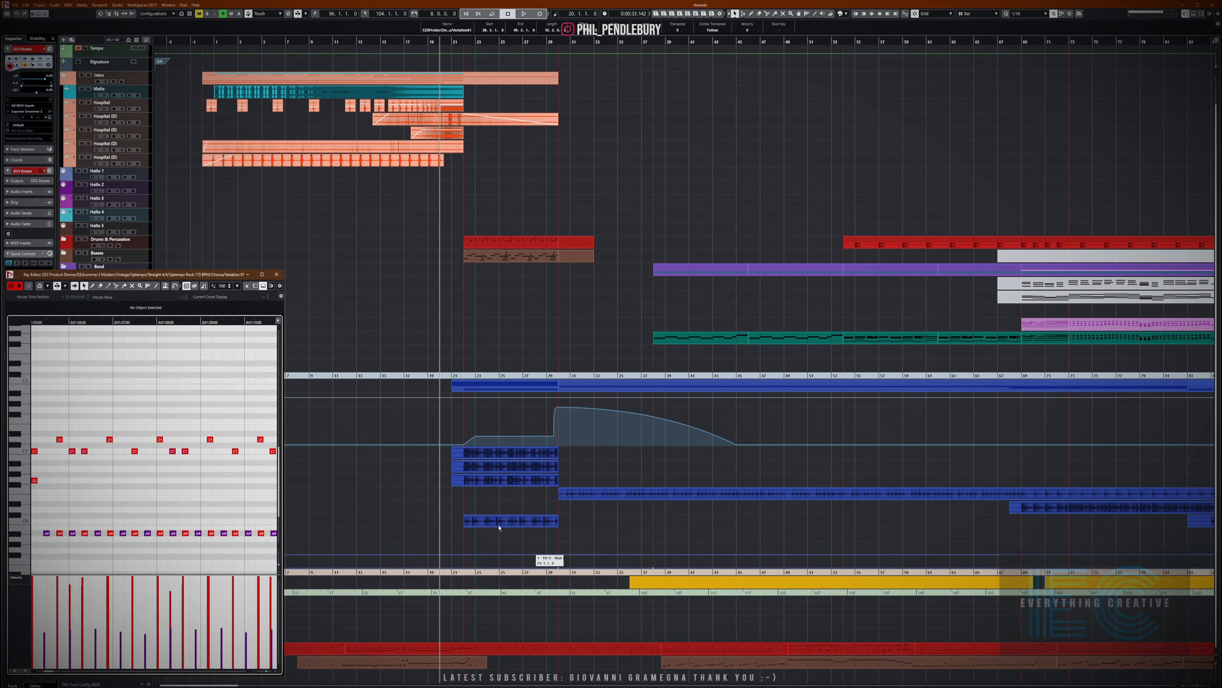
pyautogui.click(276, 274)
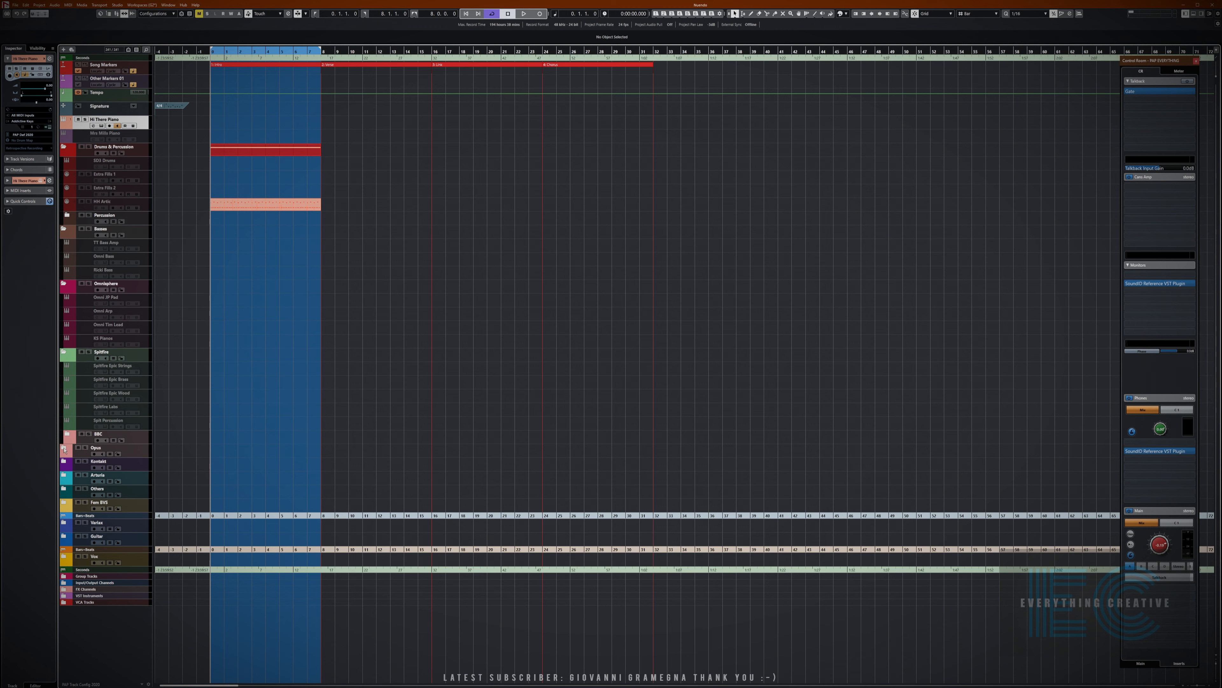
# Expand the BBC, Opus and Kontakt folder tracks in the template project.
pyautogui.click(68, 434)
pyautogui.scroll(-5, 98, 462)
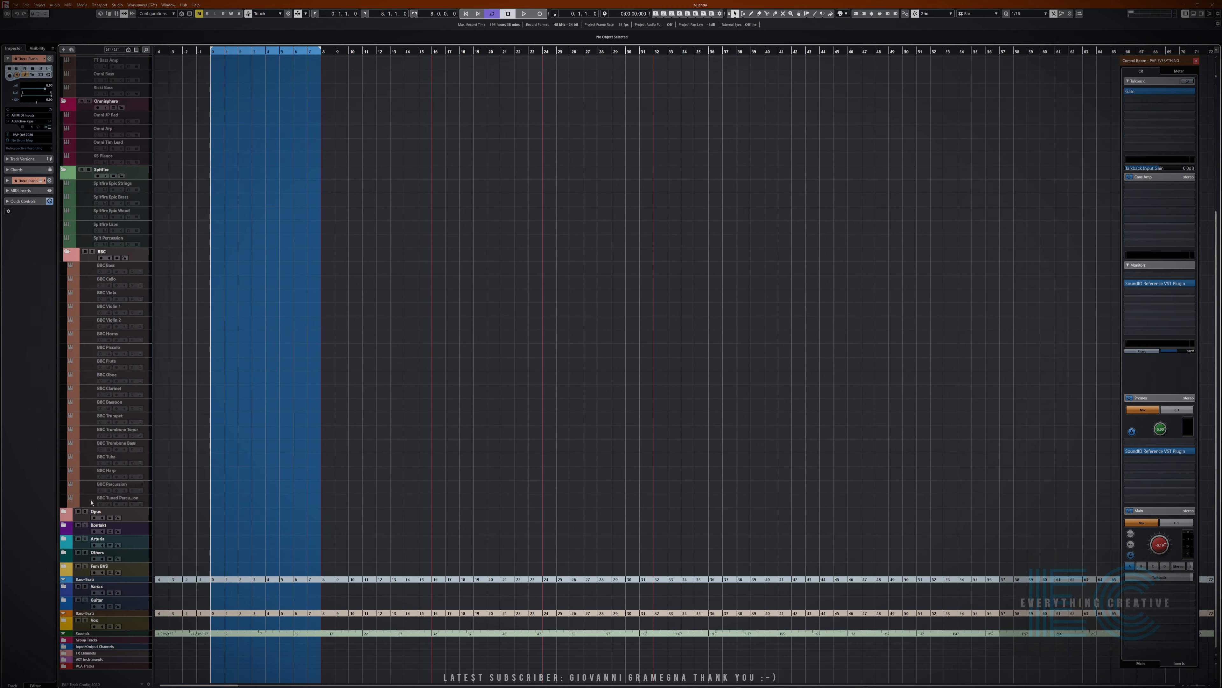
pyautogui.click(65, 513)
pyautogui.scroll(-7, 102, 503)
pyautogui.click(65, 527)
# Expand the Arturia folder track and the subfolders inside Kontakt, from Percussive Musical up to Band.
pyautogui.scroll(-3, 78, 533)
pyautogui.click(66, 543)
pyautogui.click(67, 525)
pyautogui.click(67, 511)
pyautogui.click(66, 498)
pyautogui.click(67, 484)
pyautogui.click(67, 471)
pyautogui.click(68, 443)
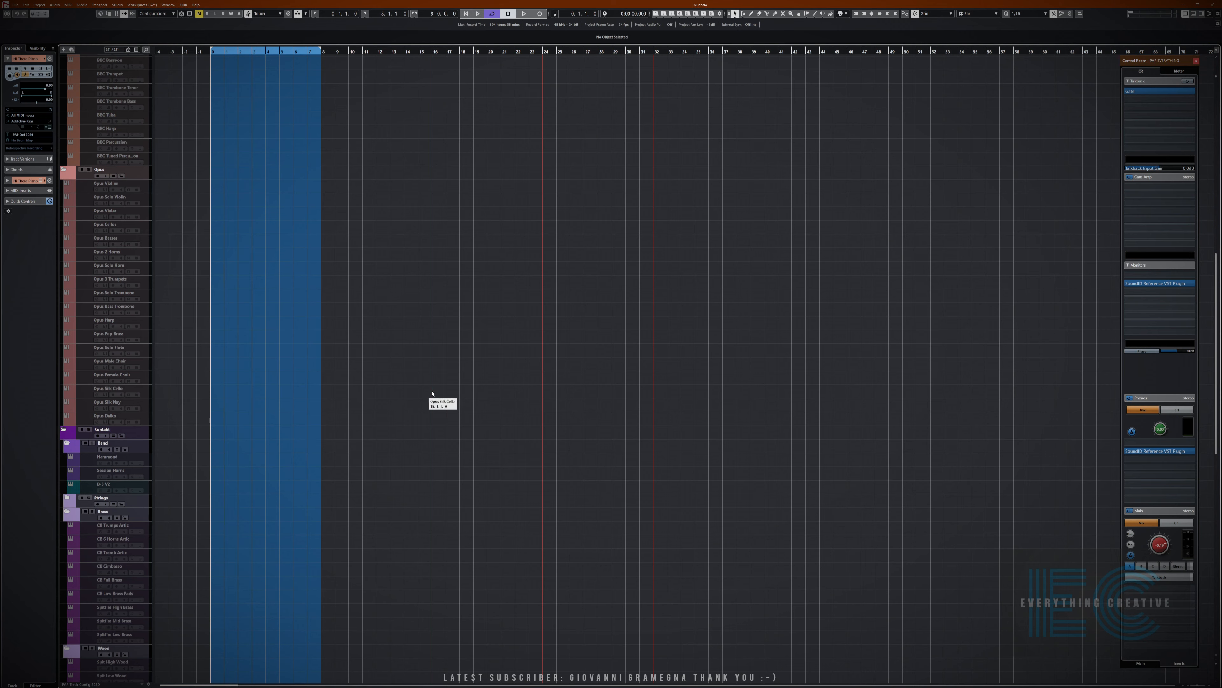
# Show the Audio Performance meter and place it over the empty area of the project's event display.
pyautogui.scroll(15, 128, 339)
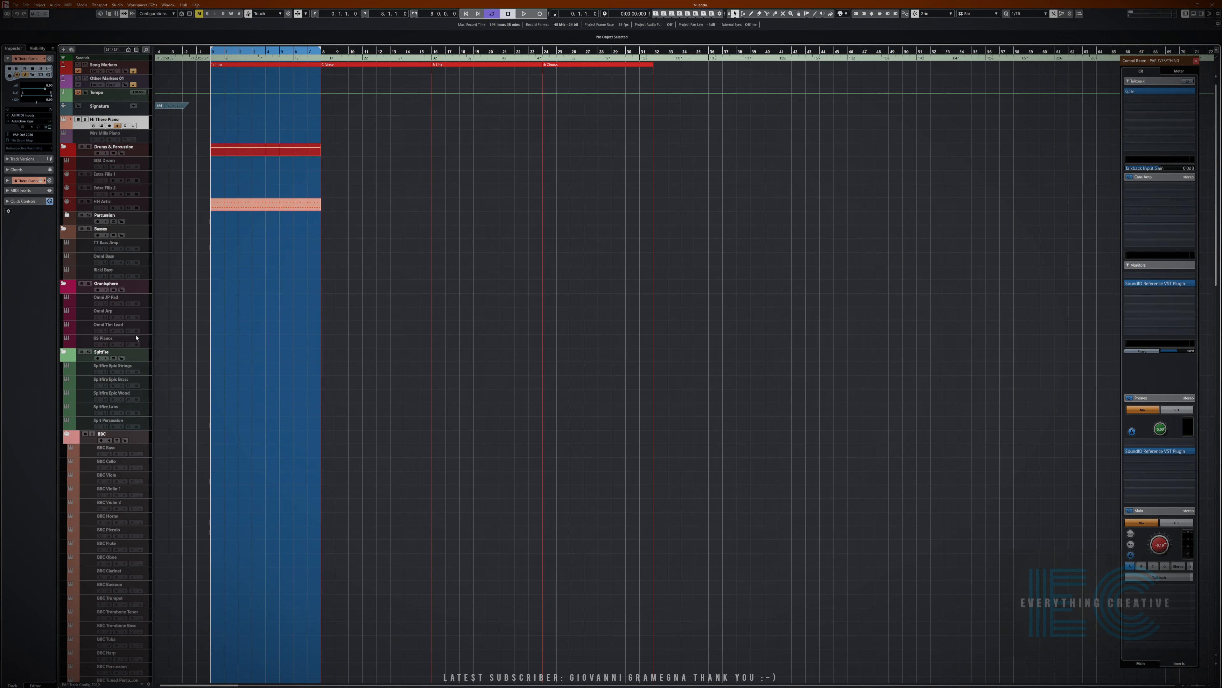
pyautogui.scroll(-20, 136, 338)
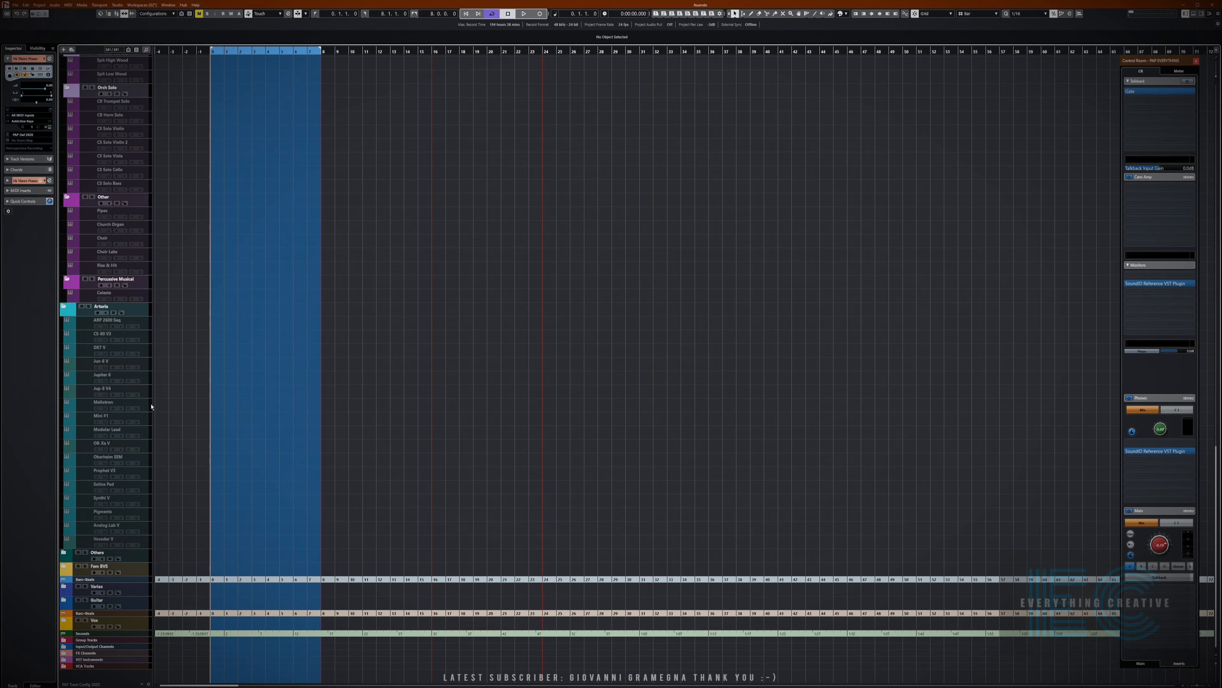
pyautogui.scroll(20, 154, 404)
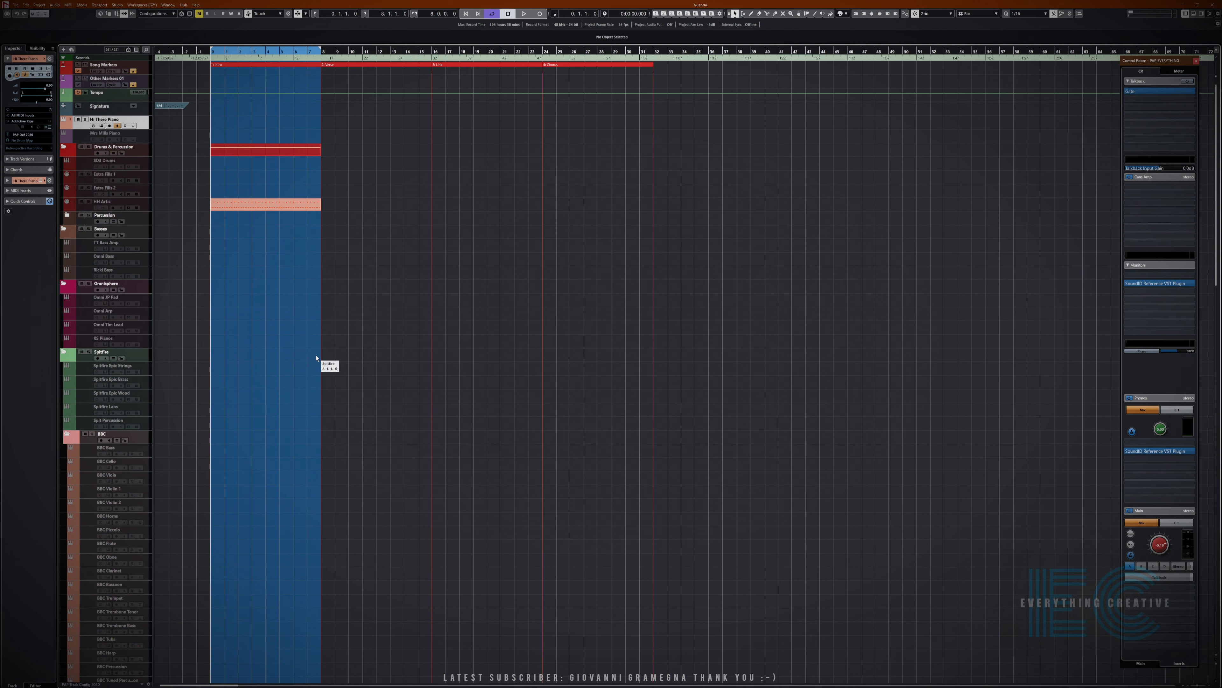
pyautogui.press('F12')
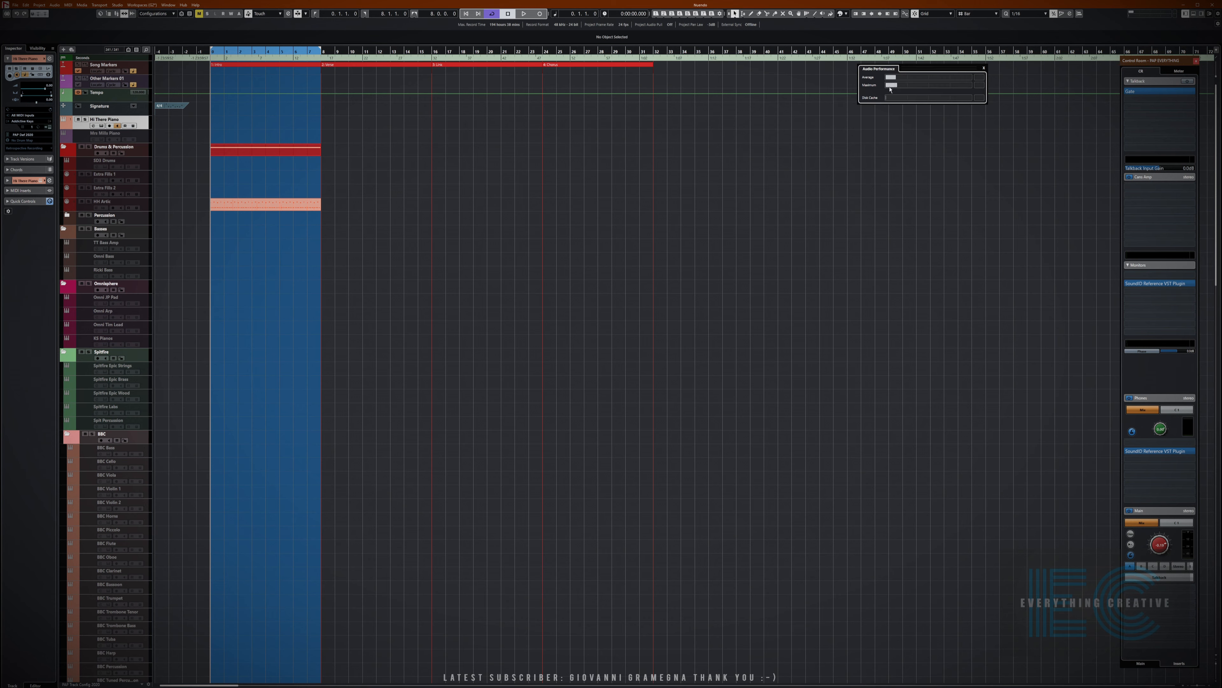
pyautogui.moveTo(881, 69); pyautogui.dragTo(836, 102)
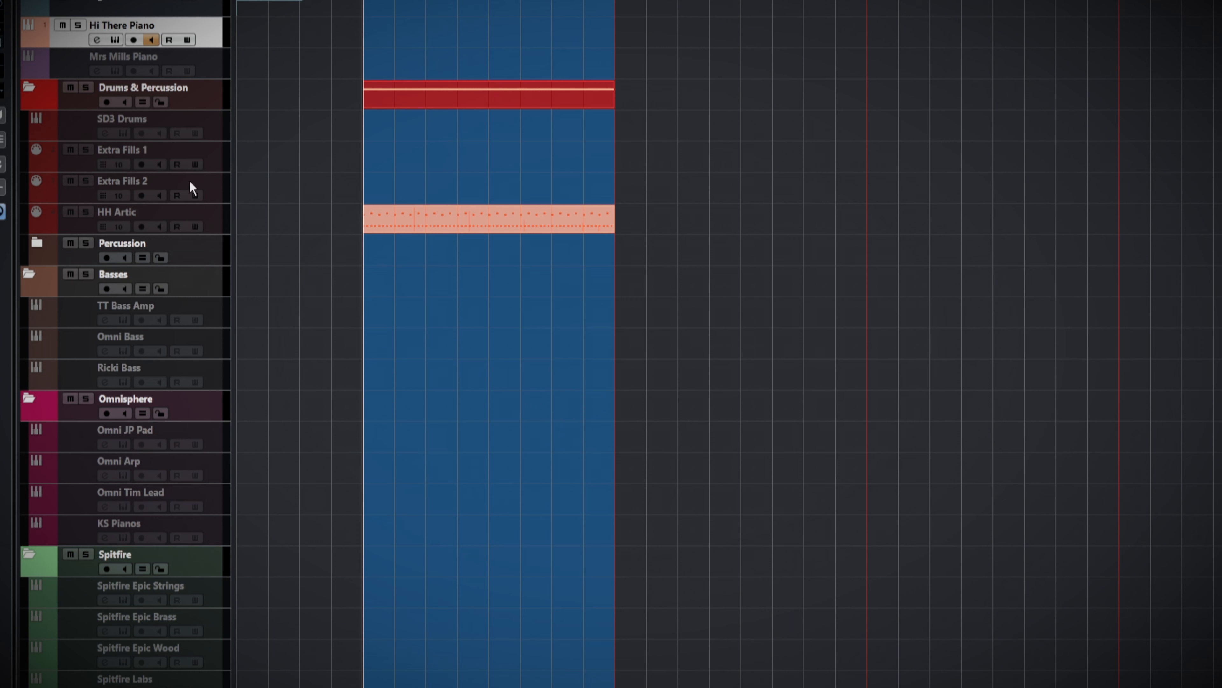
# Enable the disabled SD3 Drums track in the Drums & Percussion folder.
pyautogui.click(64, 129)
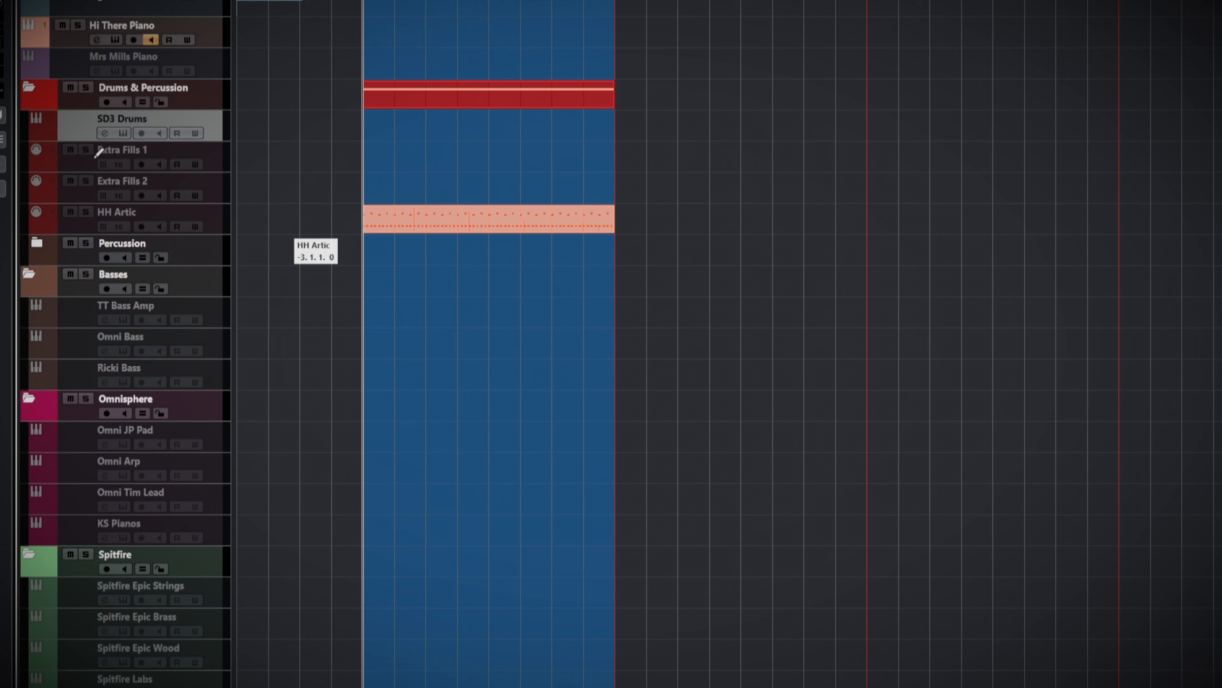
pyautogui.click(127, 137)
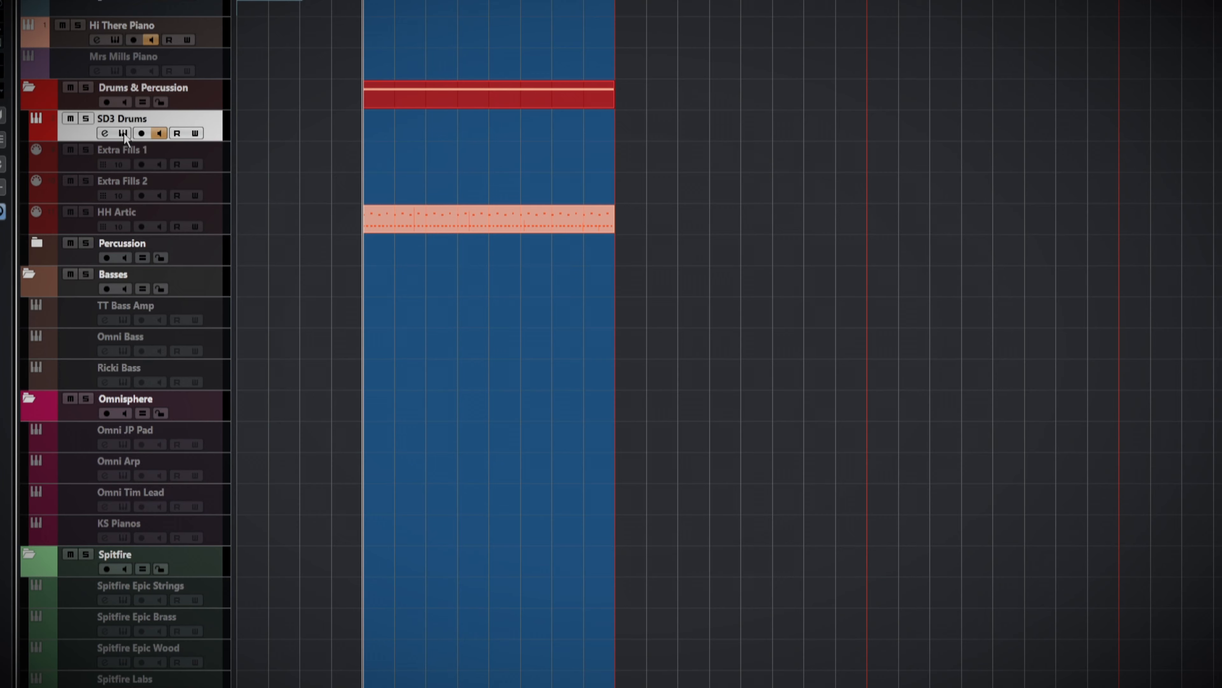
# Open the SD3 Drums instrument, view its drums page, and close the instrument window.
pyautogui.click(124, 134)
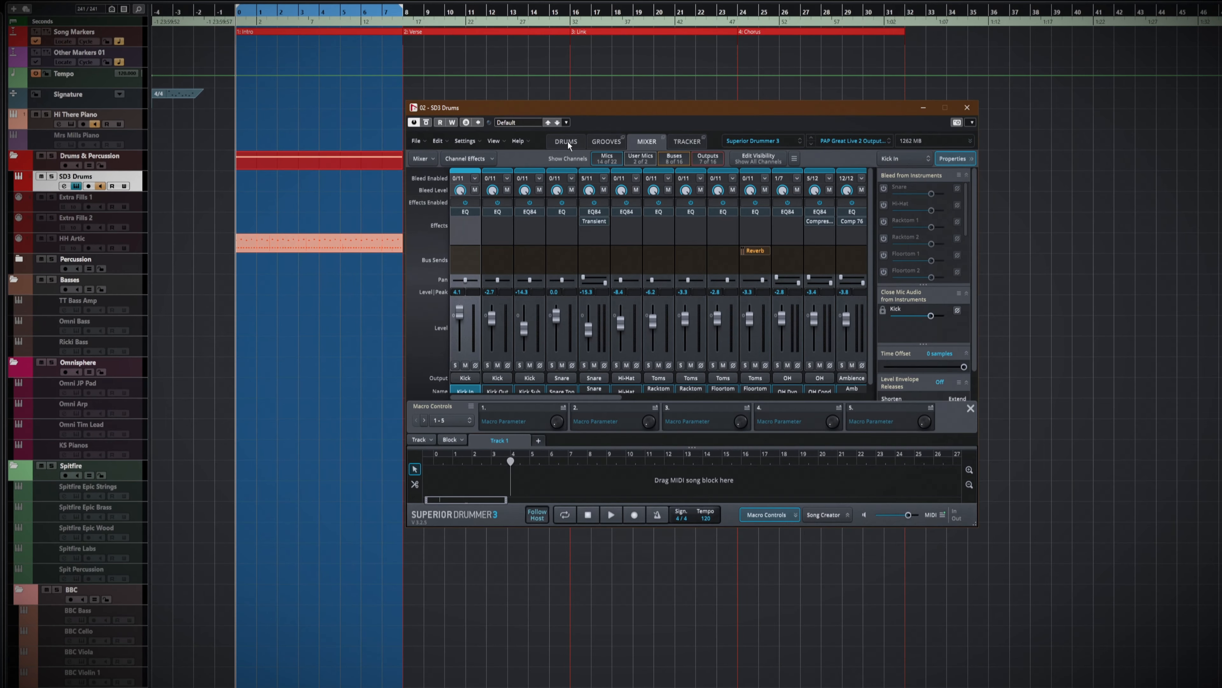
pyautogui.click(566, 141)
pyautogui.click(967, 108)
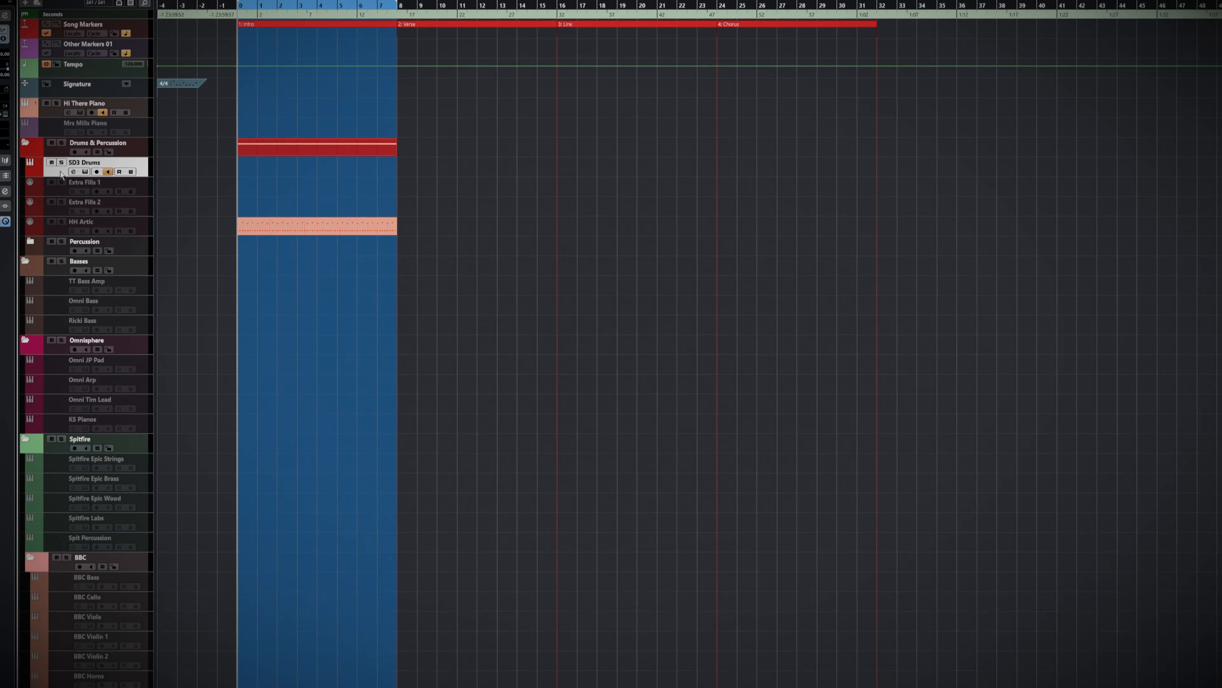
# Show the MixConsole, place it over the project window to examine the SD3 Drums output channels, and close it.
pyautogui.press('F3')
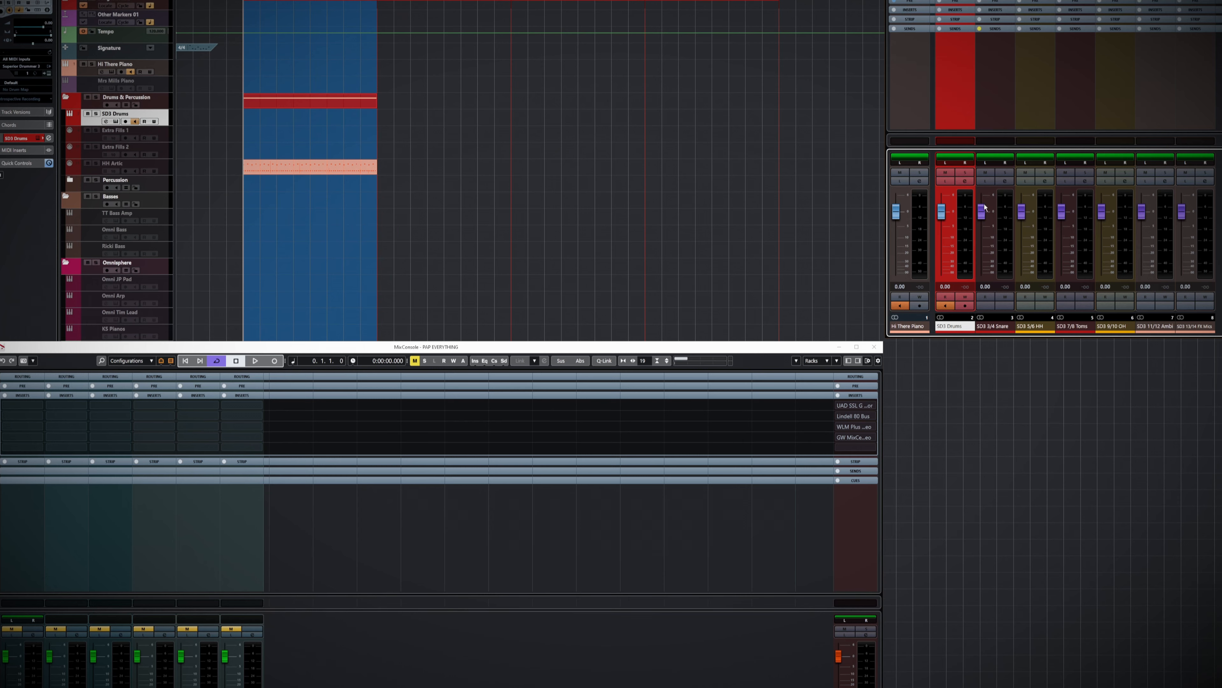
pyautogui.moveTo(1092, 0); pyautogui.dragTo(613, 17)
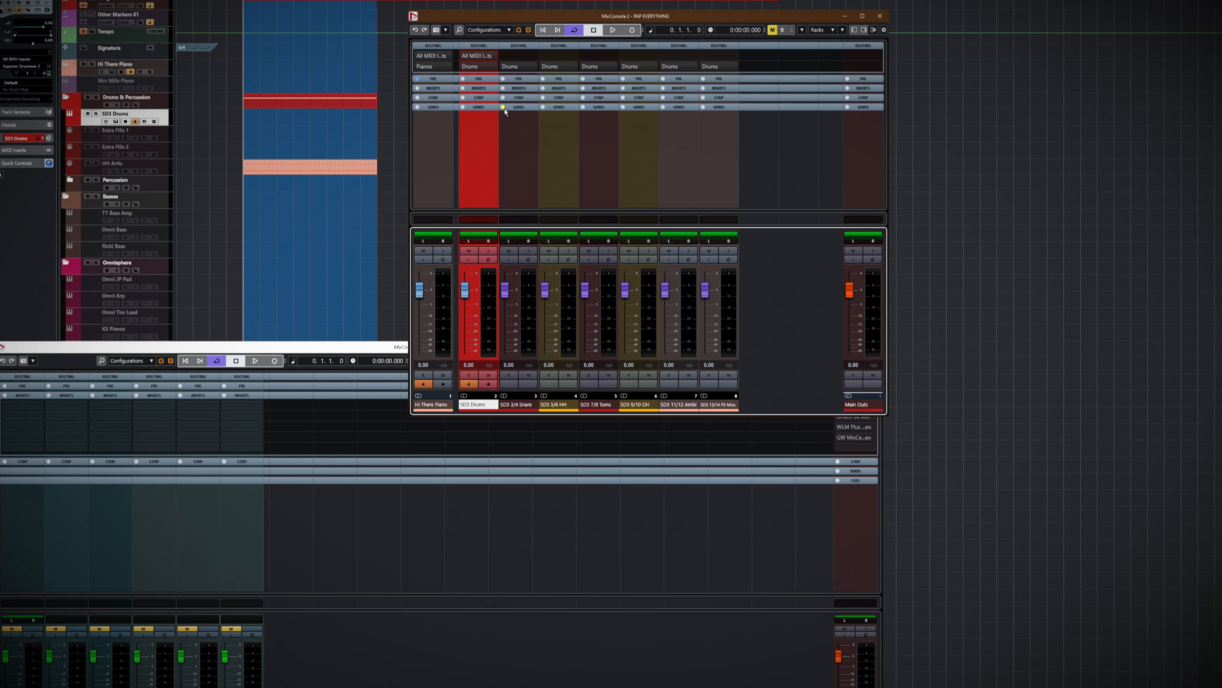
pyautogui.click(880, 16)
pyautogui.press('F3')
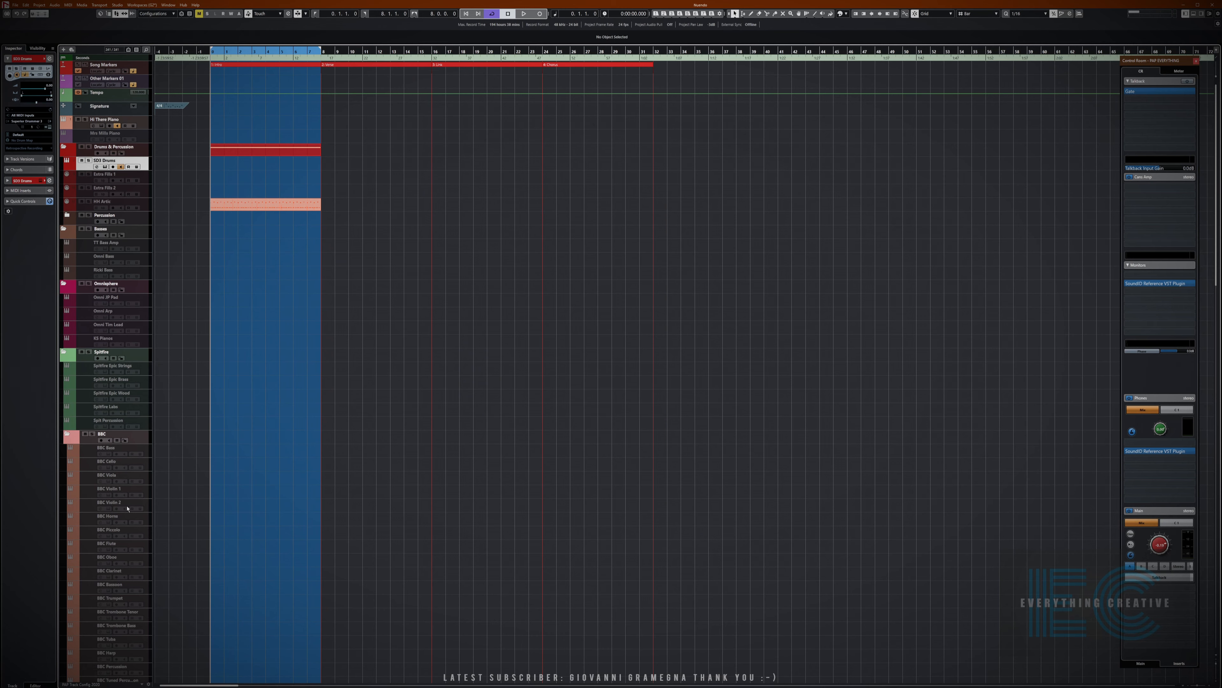
# Enable the Spitfire Epic Strings track in the Spitfire folder and check its channel in the MixConsole.
pyautogui.scroll(-15, 127, 489)
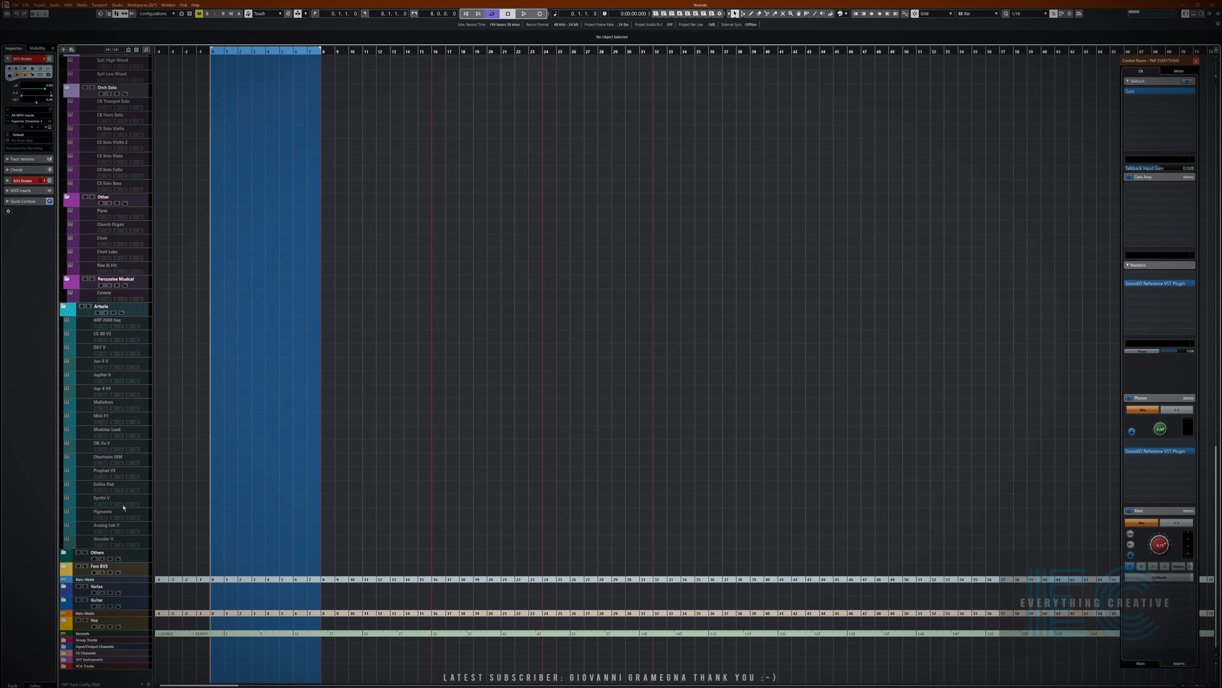
pyautogui.scroll(15, 123, 507)
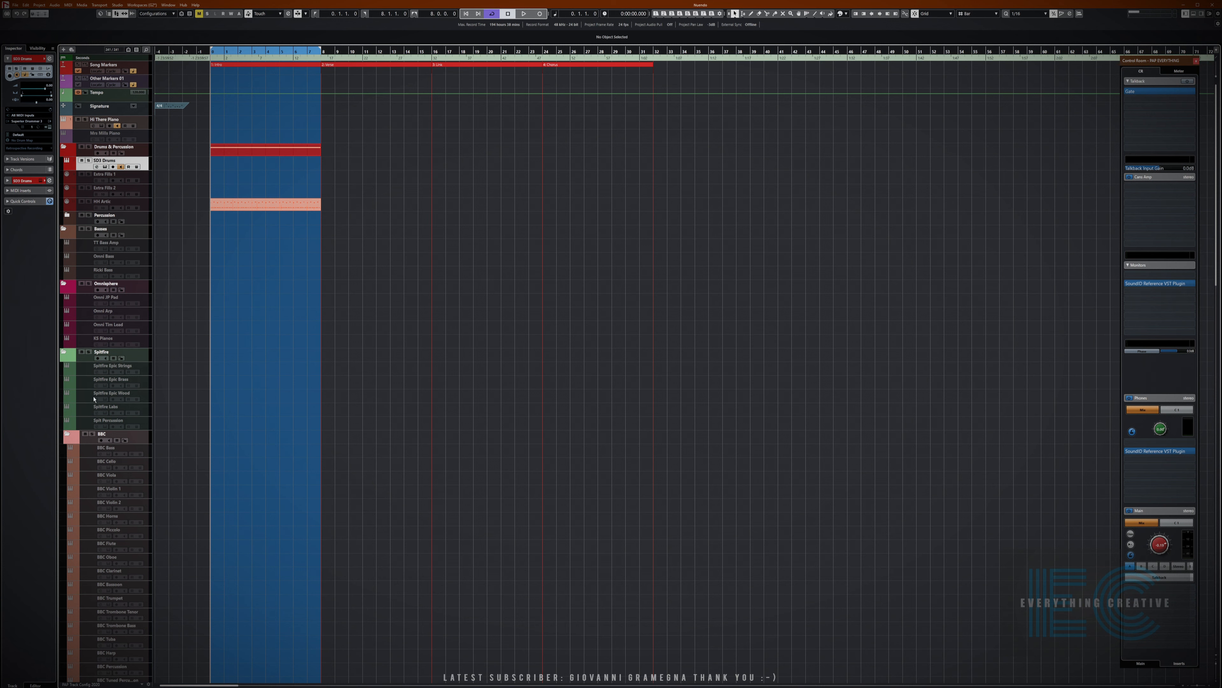
pyautogui.click(80, 374)
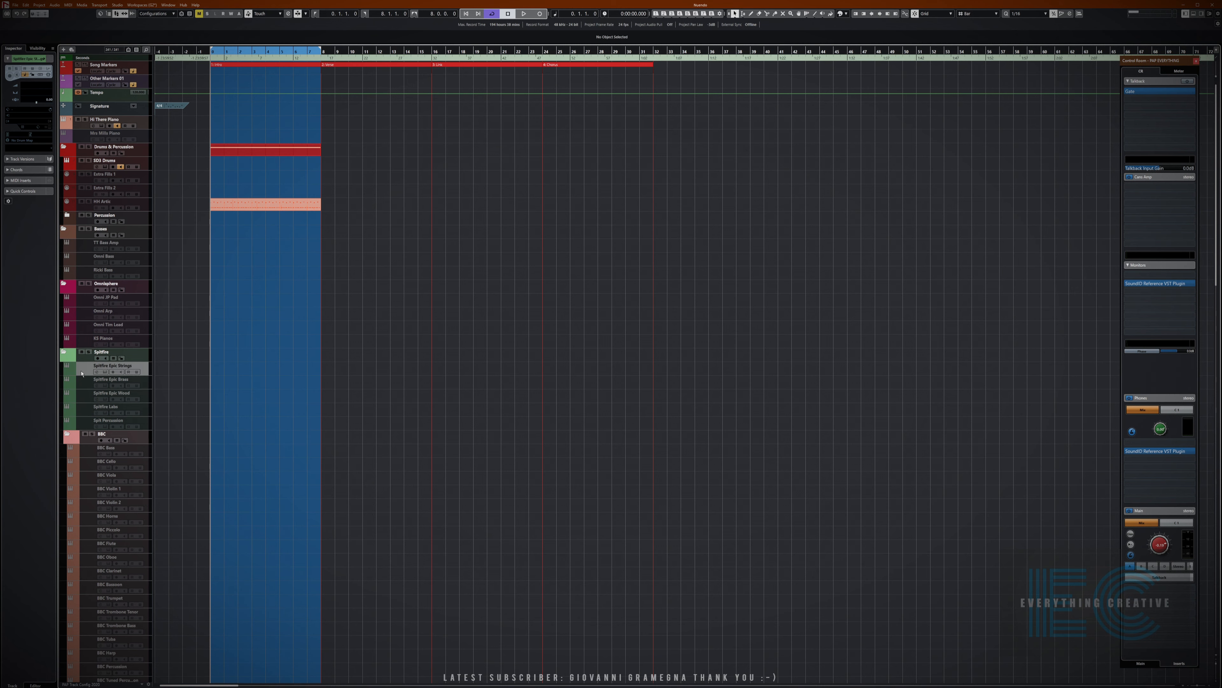
pyautogui.click(81, 373)
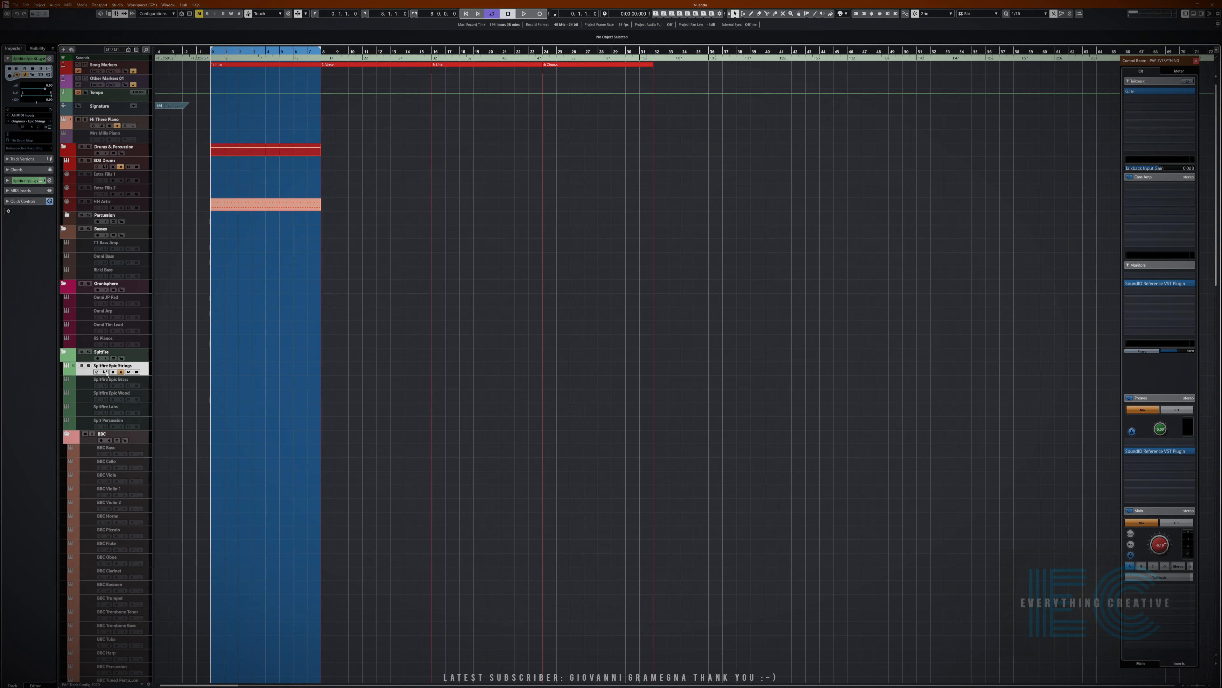
pyautogui.press('F3')
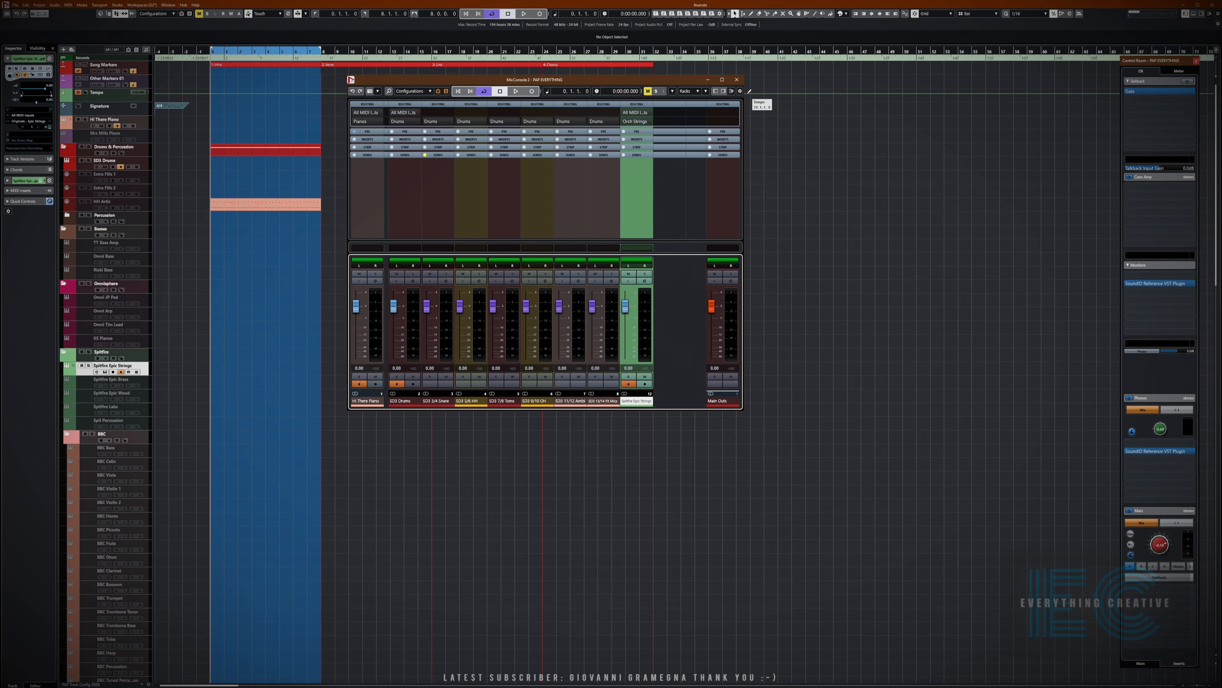
pyautogui.click(737, 80)
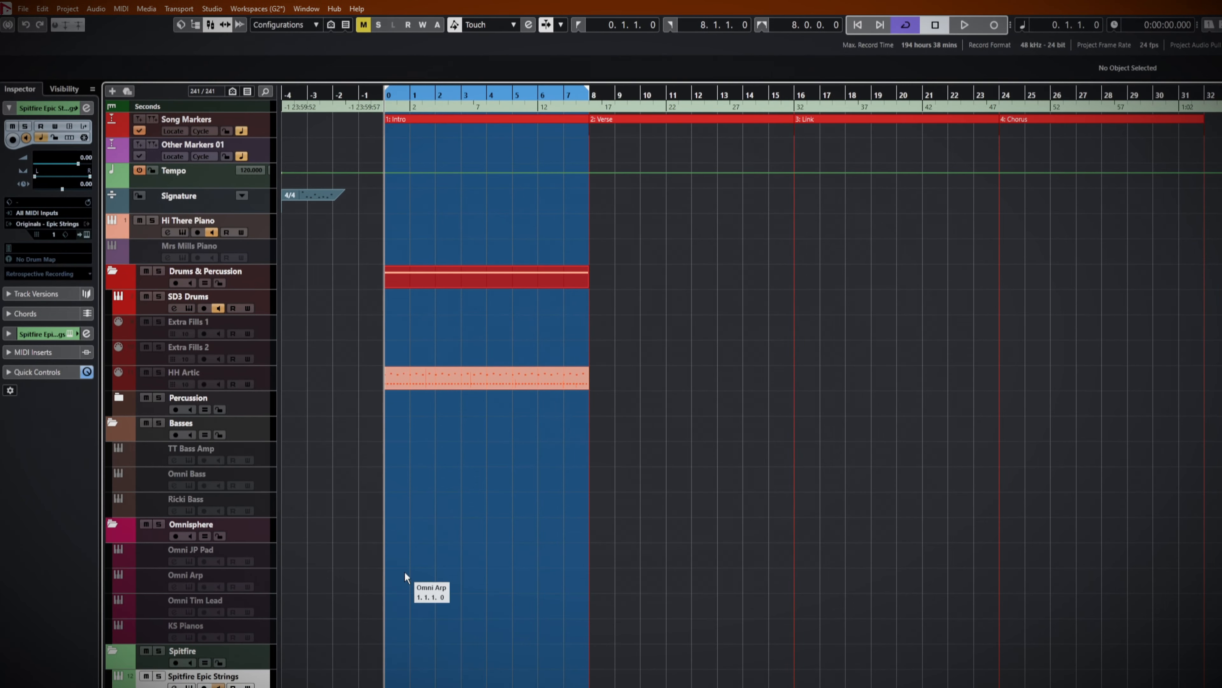
# Examine the list of existing project templates in the Save as Template dialog and leave without saving.
pyautogui.click(23, 9)
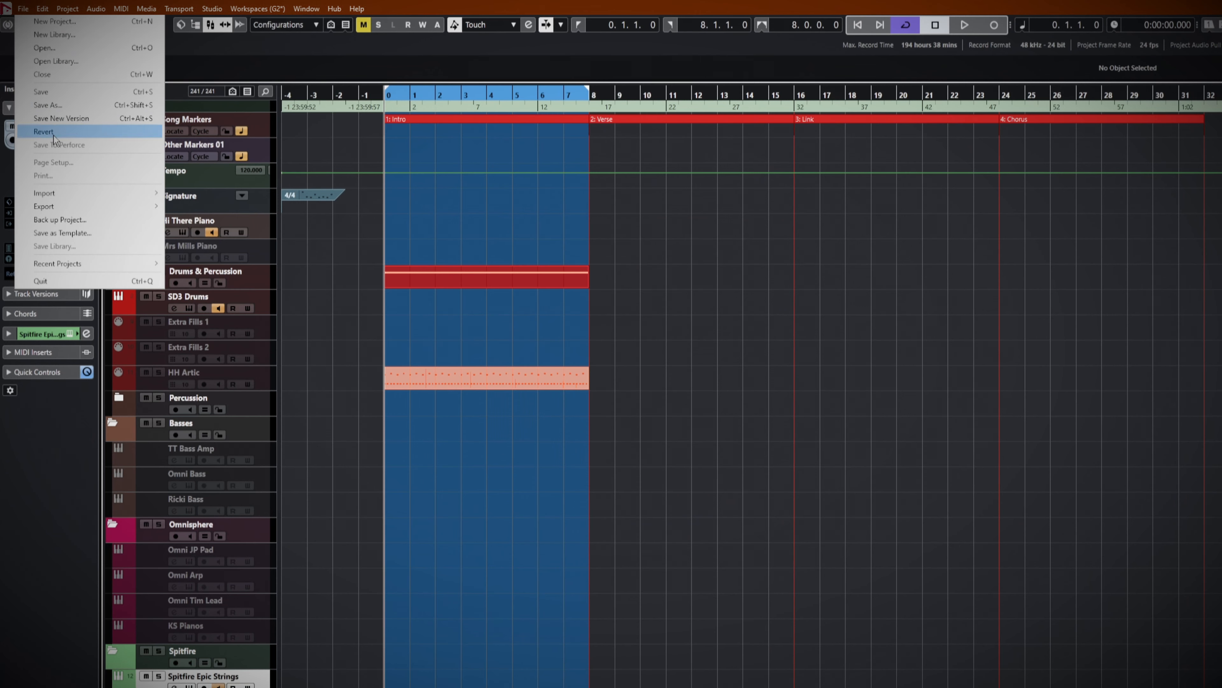
pyautogui.click(66, 233)
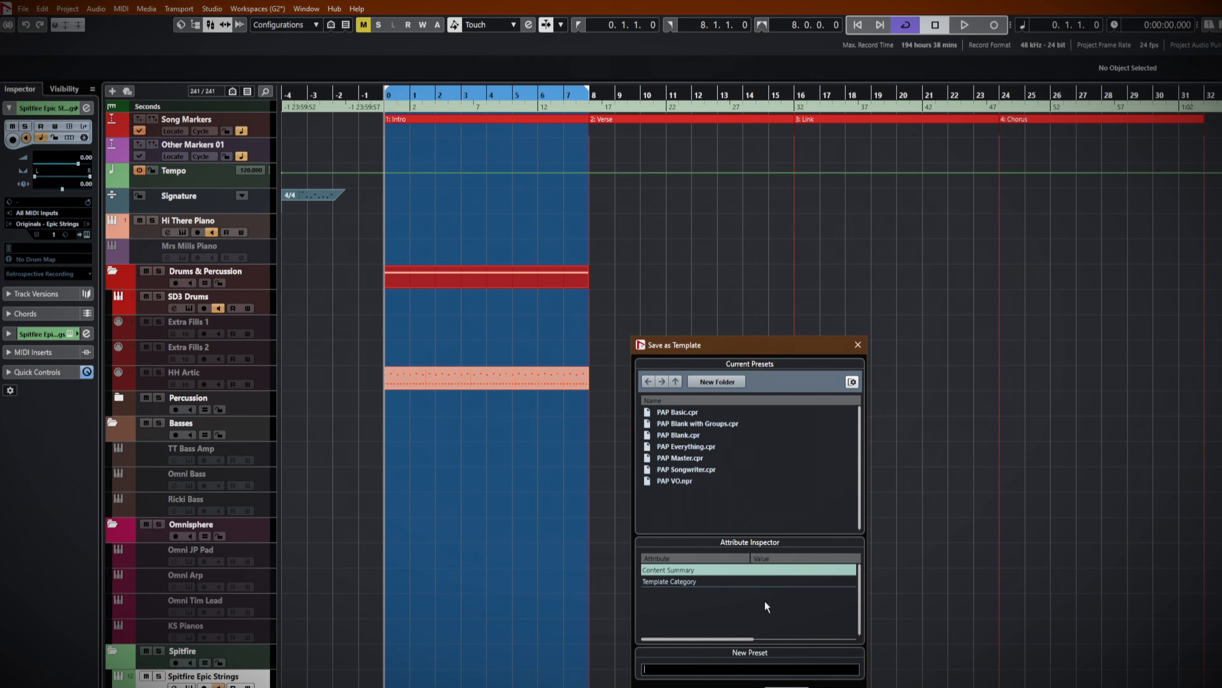
pyautogui.click(838, 687)
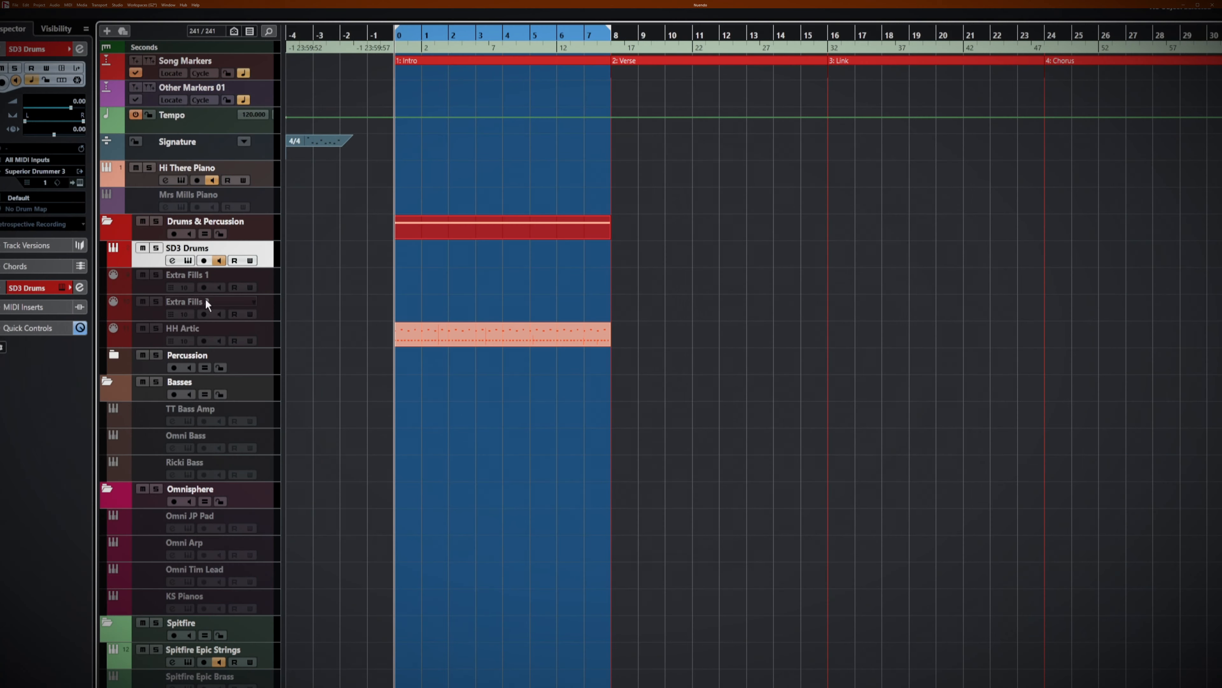
# Disable the SD3 Drums track and enable the Spitfire Epic Brass track.
pyautogui.rightClick(143, 265)
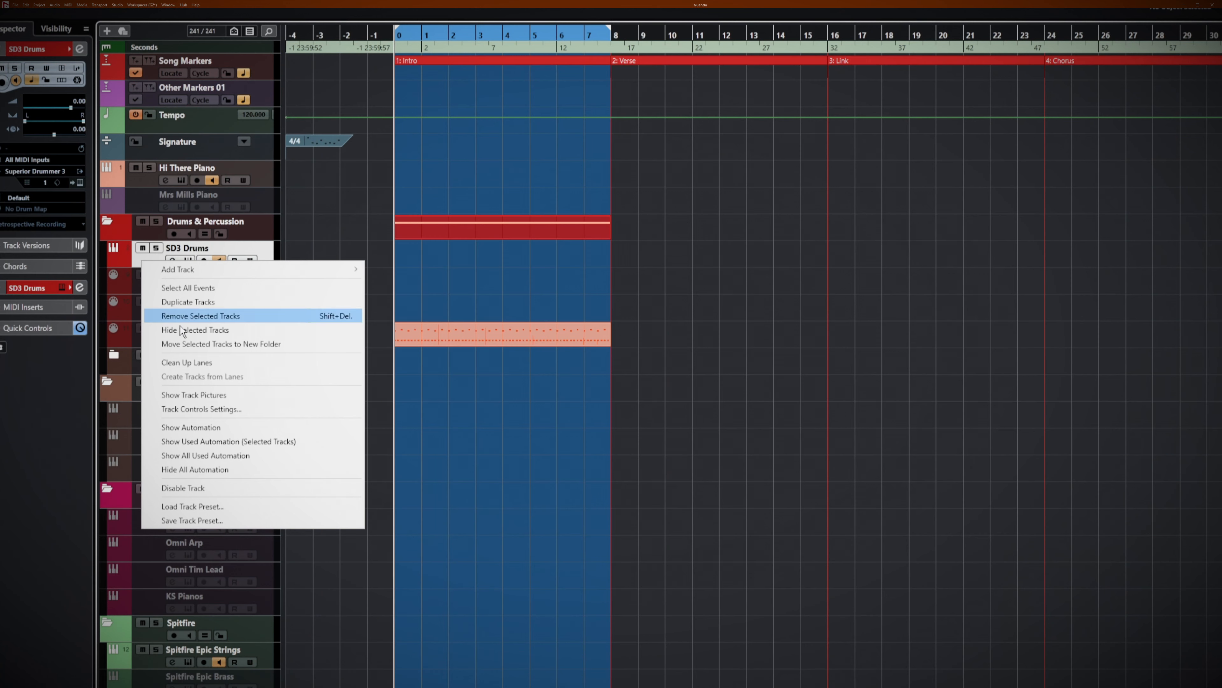
pyautogui.click(208, 492)
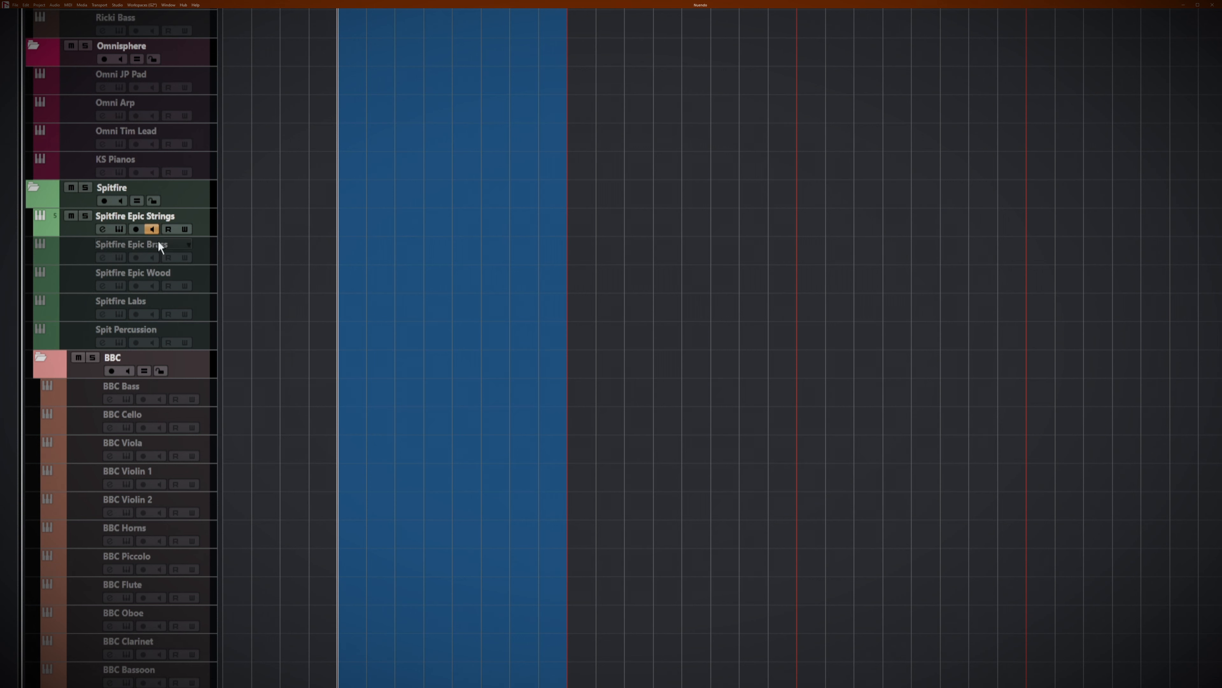
pyautogui.rightClick(79, 252)
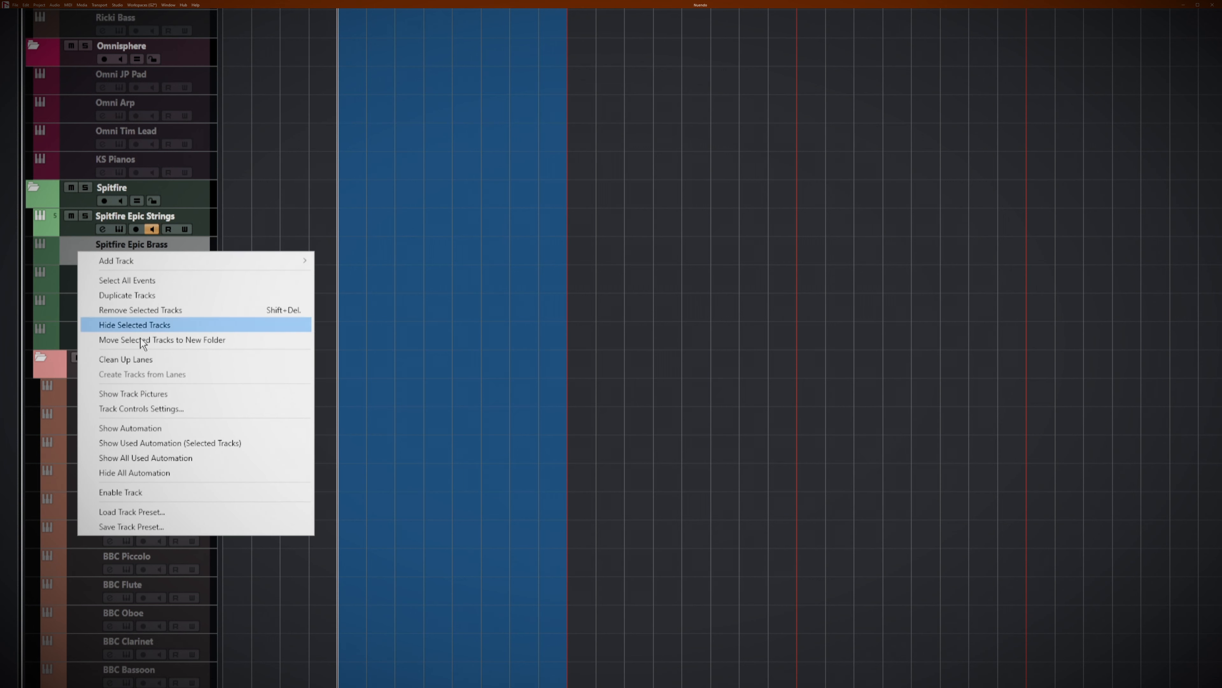
pyautogui.click(166, 491)
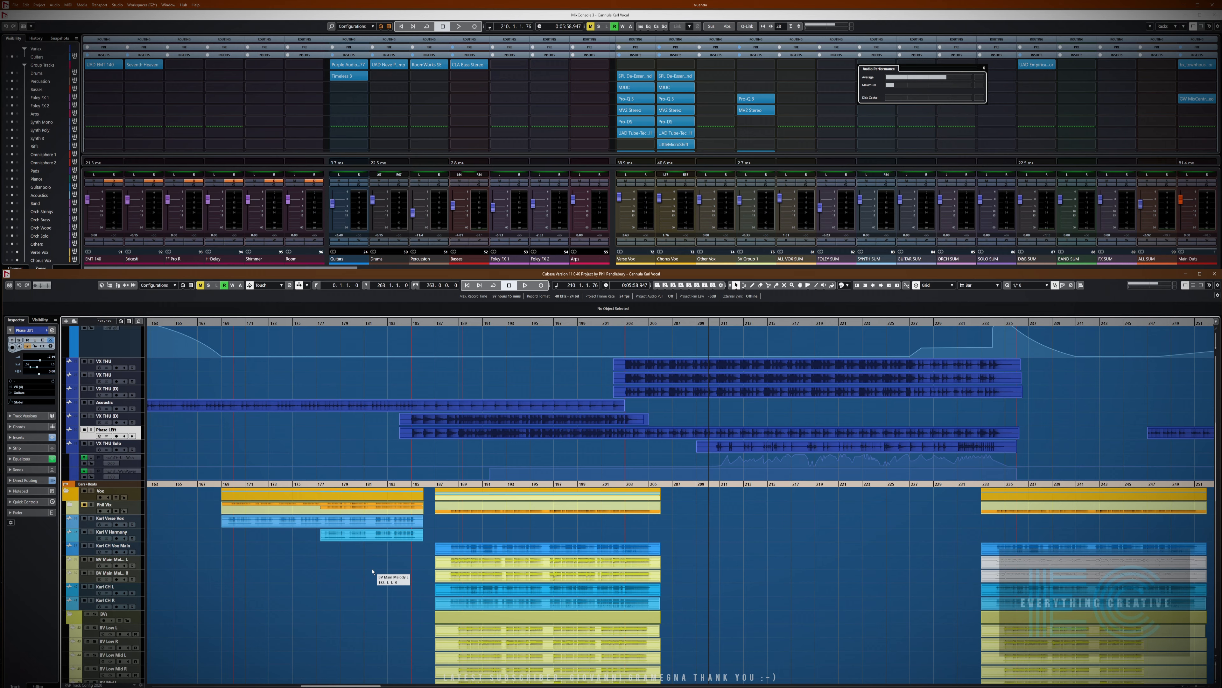
# Start an audio mixdown export in multiple-channel mode and add the BT No Vox, Vox Only and D&B outputs.
pyautogui.scroll(-5, 372, 571)
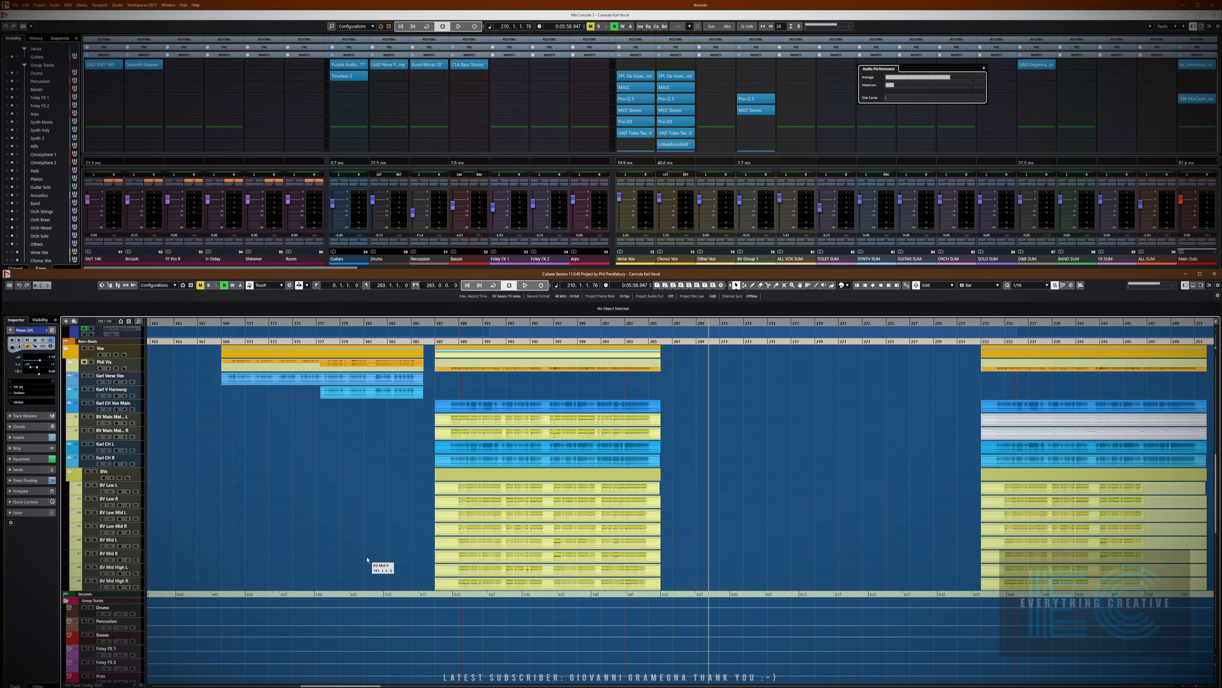
pyautogui.hotkey('ctrl', 'shift', 'e')
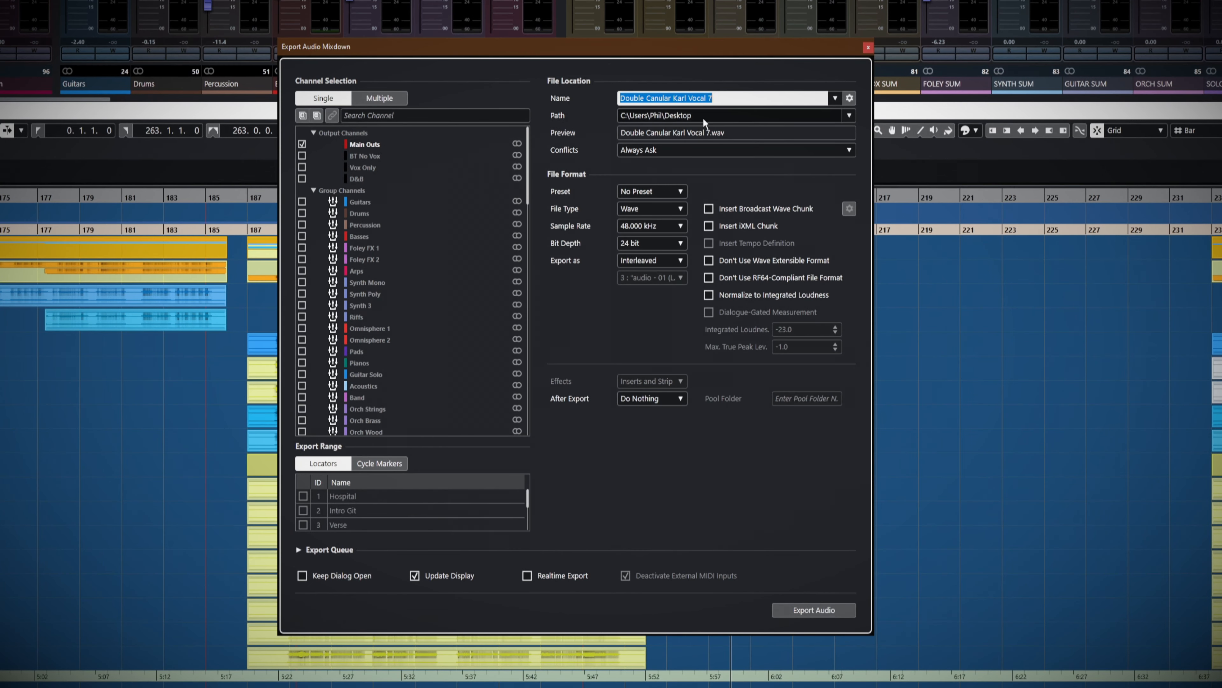
pyautogui.click(380, 98)
pyautogui.click(302, 155)
pyautogui.click(301, 167)
pyautogui.click(302, 178)
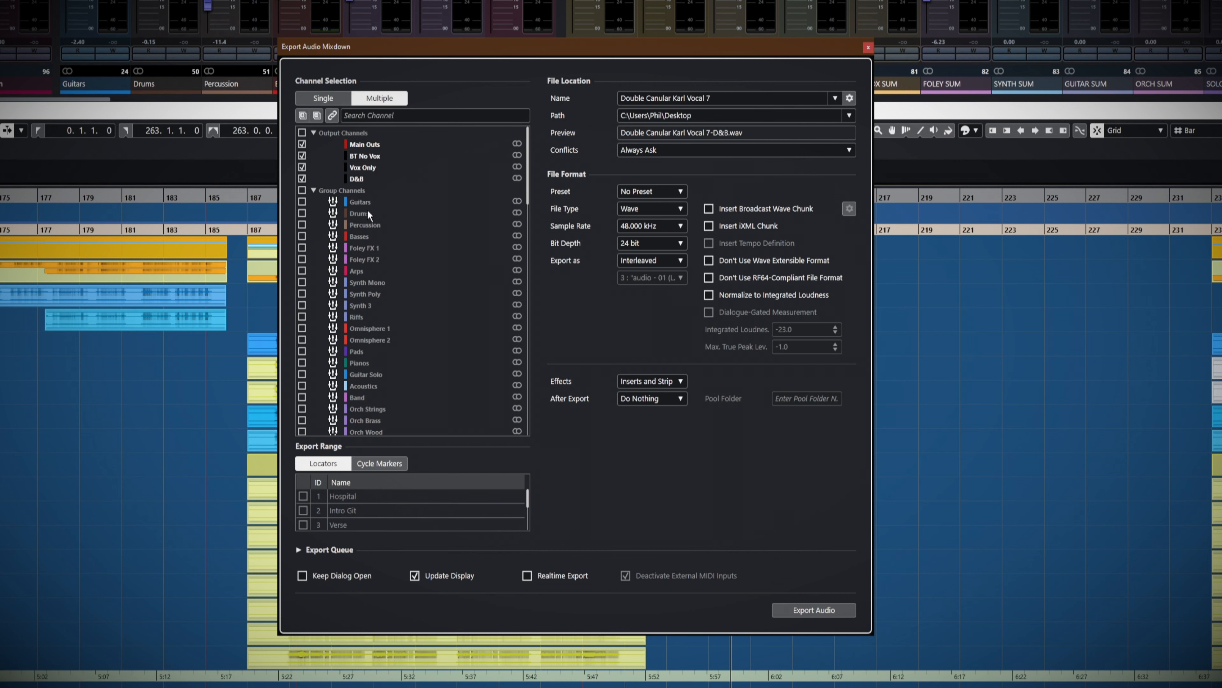
# Add the Drums, Foley FX 1, Synth Mono, Riffs, Omnisphere 2 and Pianos groups, and clear the whole channel selection.
pyautogui.click(302, 213)
pyautogui.click(302, 248)
pyautogui.click(302, 282)
pyautogui.click(302, 317)
pyautogui.click(303, 339)
pyautogui.click(302, 362)
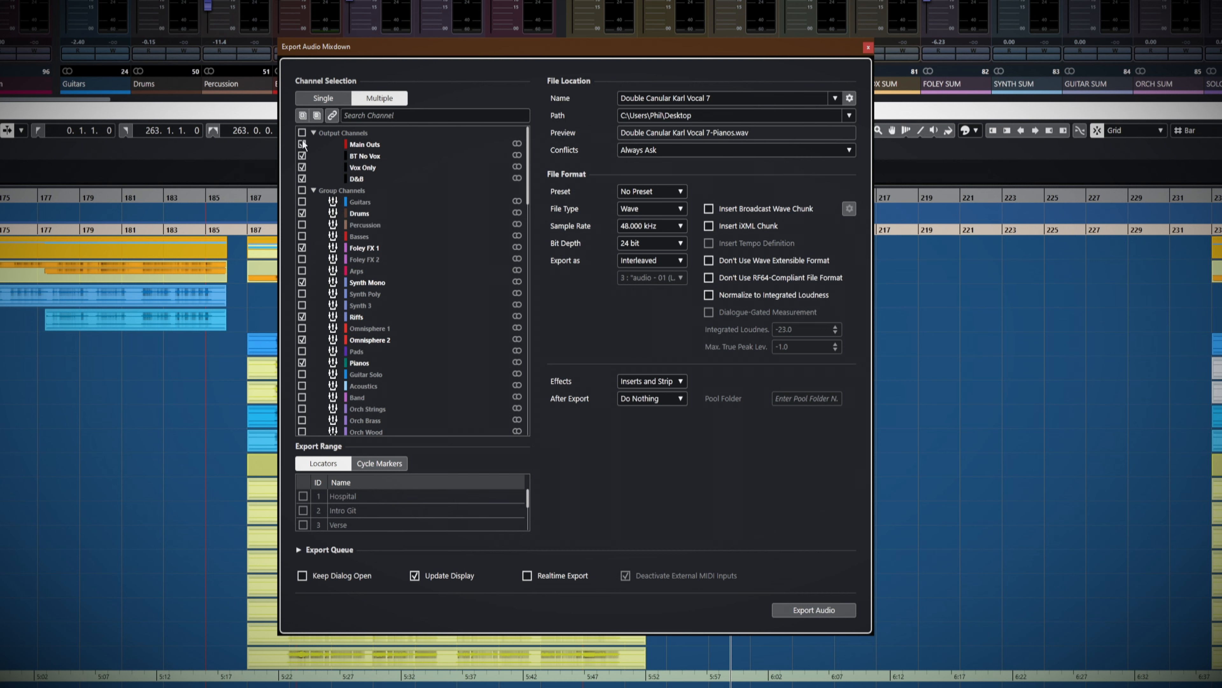
pyautogui.moveTo(303, 142); pyautogui.dragTo(302, 362)
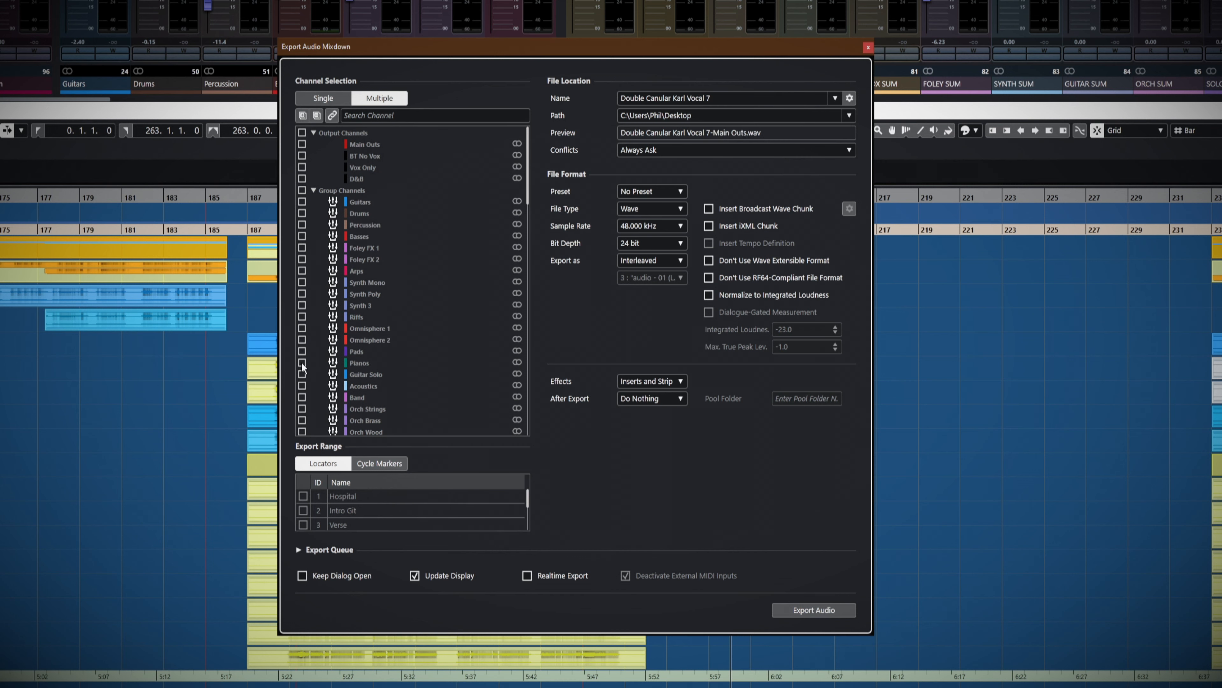
# Select all group channels for export and look through the selected groups down to ALL SUM.
pyautogui.click(312, 190)
pyautogui.click(313, 191)
pyautogui.click(302, 190)
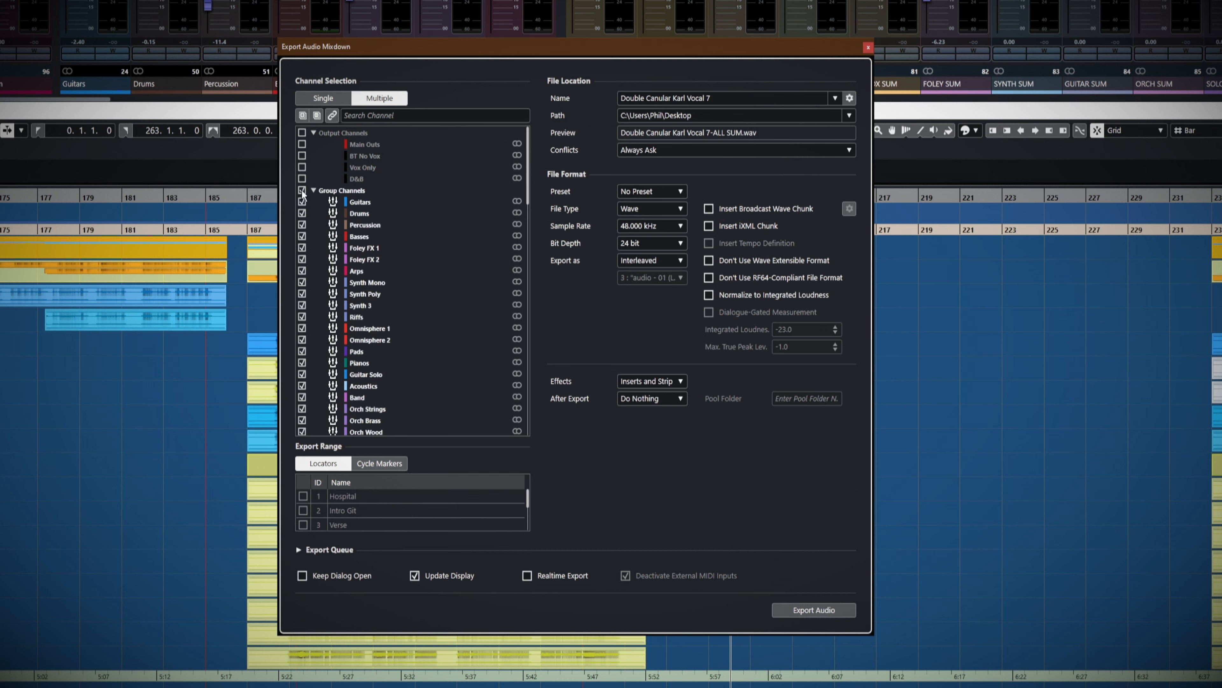
pyautogui.scroll(-10, 382, 251)
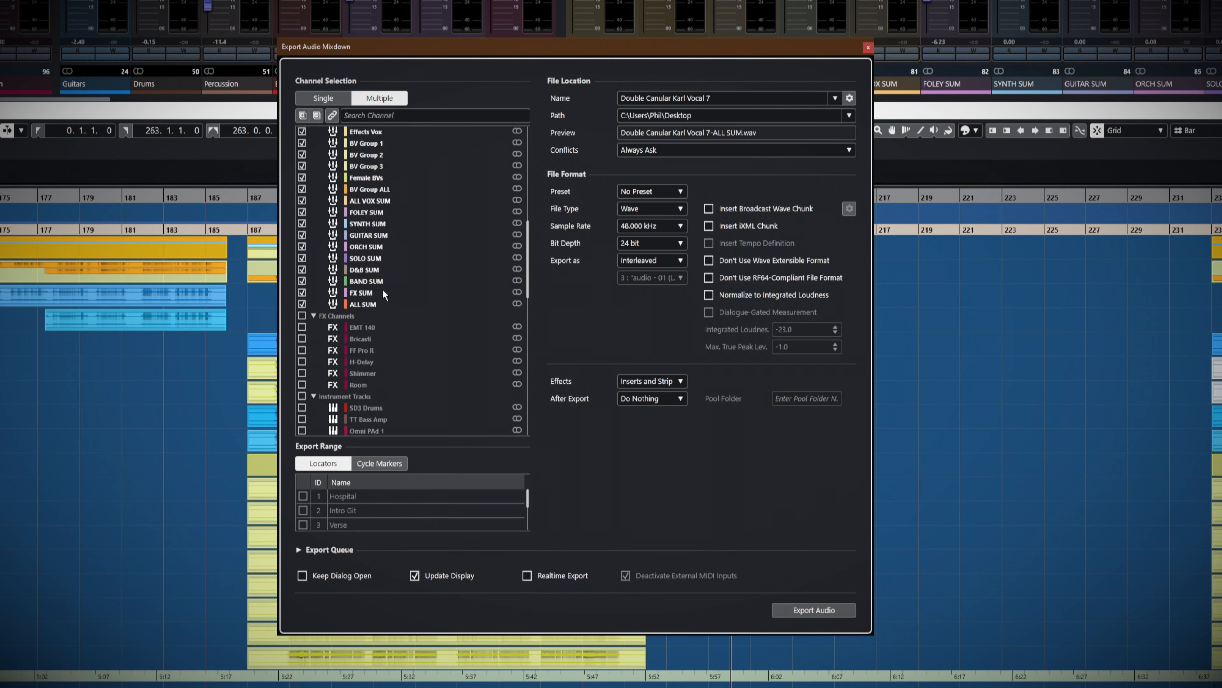
pyautogui.scroll(10, 383, 292)
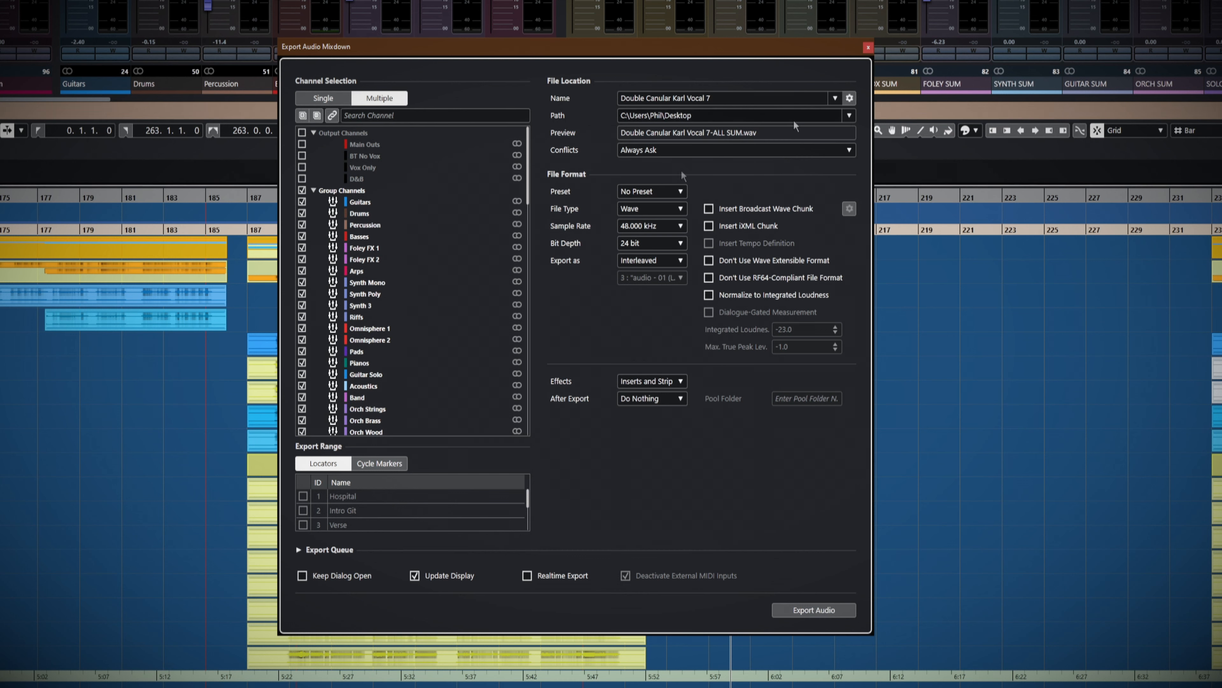
# Examine the export file naming scheme made of name and channel name, and close it.
pyautogui.click(849, 99)
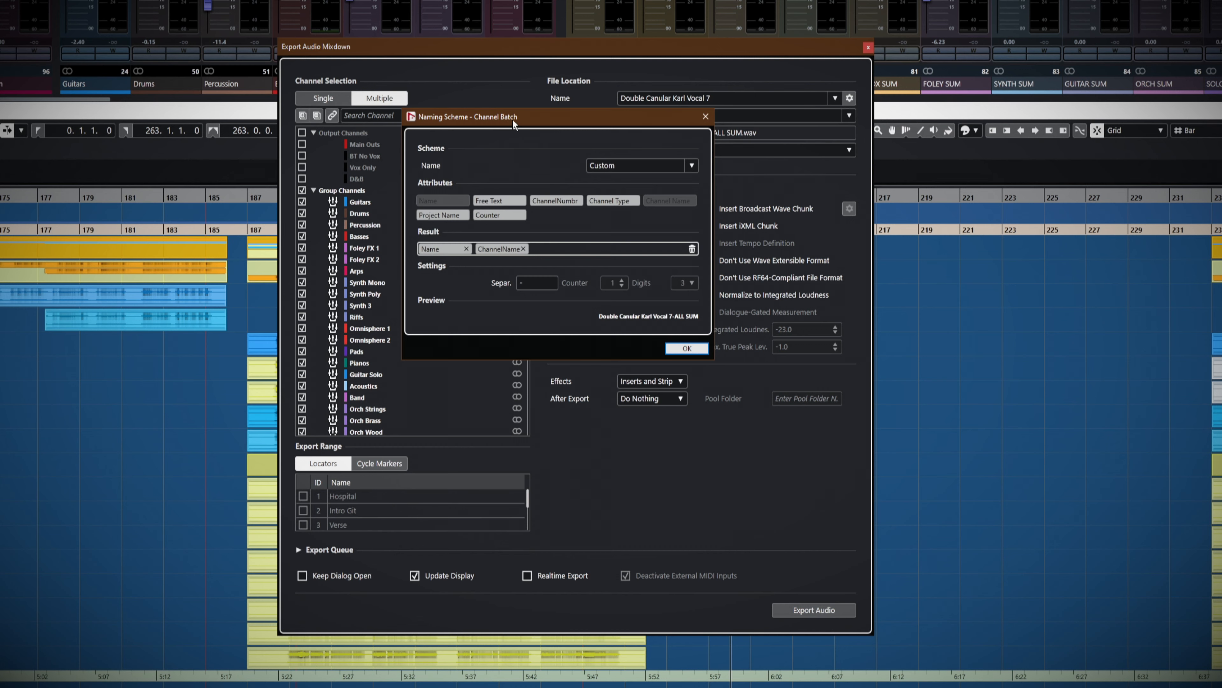
pyautogui.moveTo(513, 118); pyautogui.dragTo(576, 110)
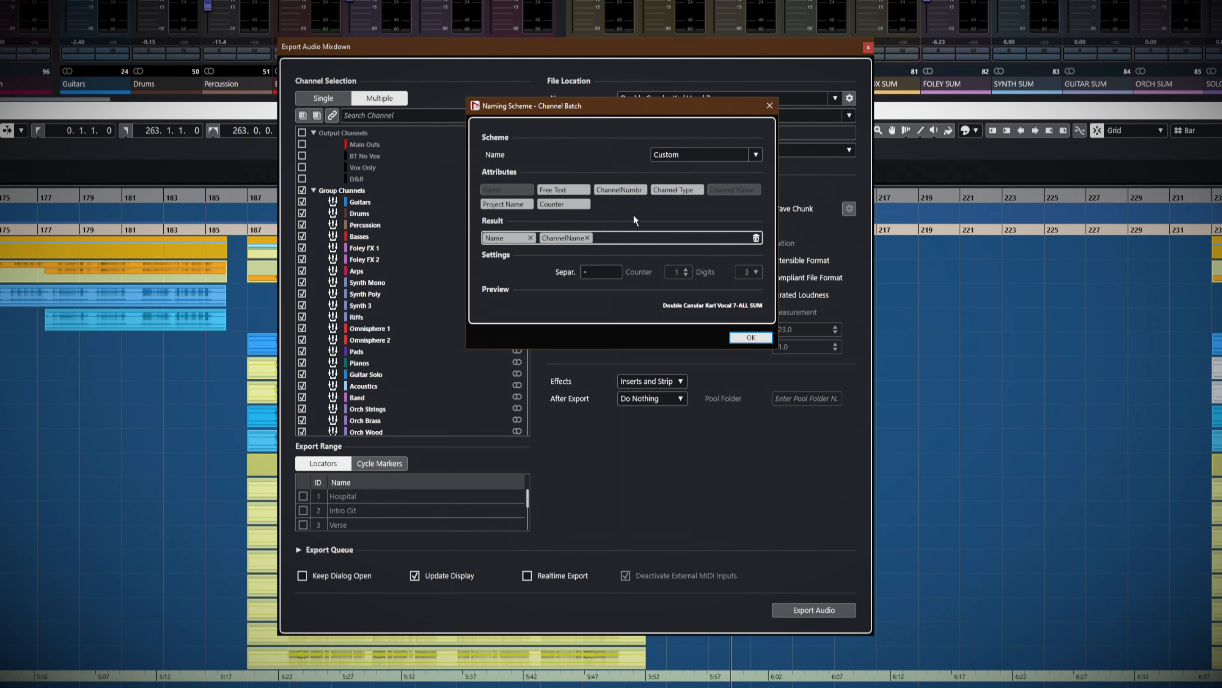
pyautogui.click(749, 340)
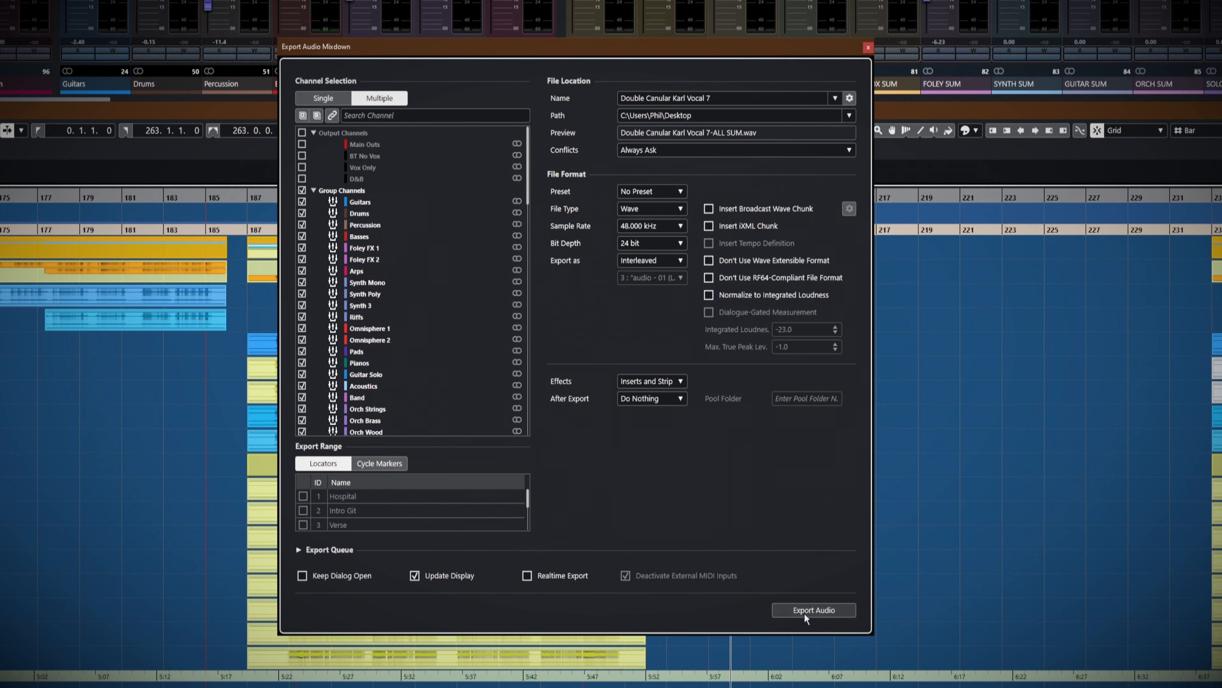
# Clear all group channels, and try selecting and deselecting Guitars, Synth Poly and Foley FX 2 individually.
pyautogui.click(303, 190)
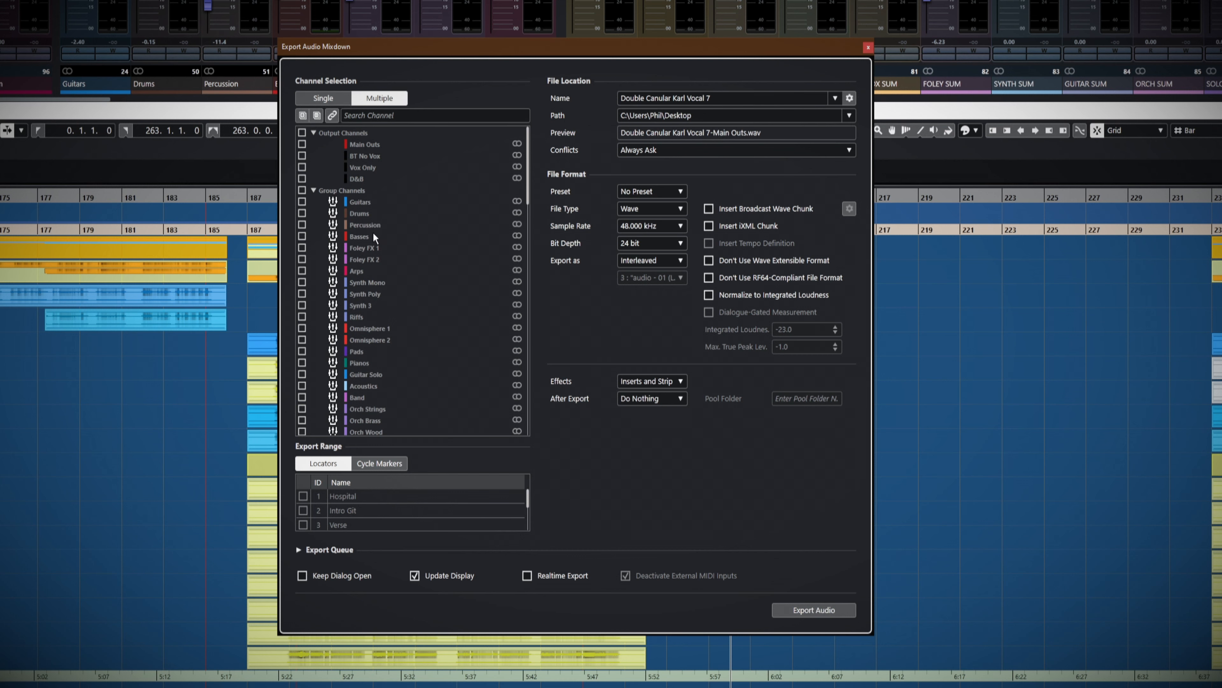
pyautogui.click(302, 202)
pyautogui.click(302, 294)
pyautogui.click(302, 260)
pyautogui.click(301, 260)
pyautogui.click(302, 294)
pyautogui.click(302, 202)
# Collapse the Group Channels category, and try selecting and deselecting all FX channels at once.
pyautogui.click(314, 190)
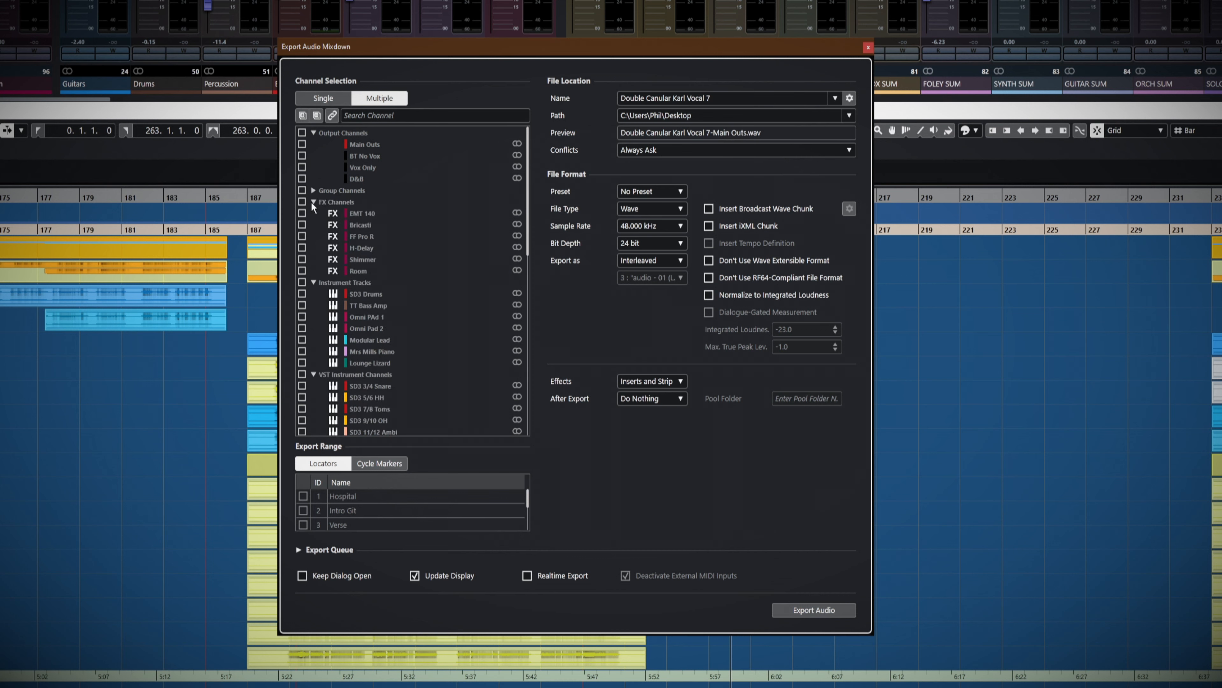
pyautogui.click(302, 201)
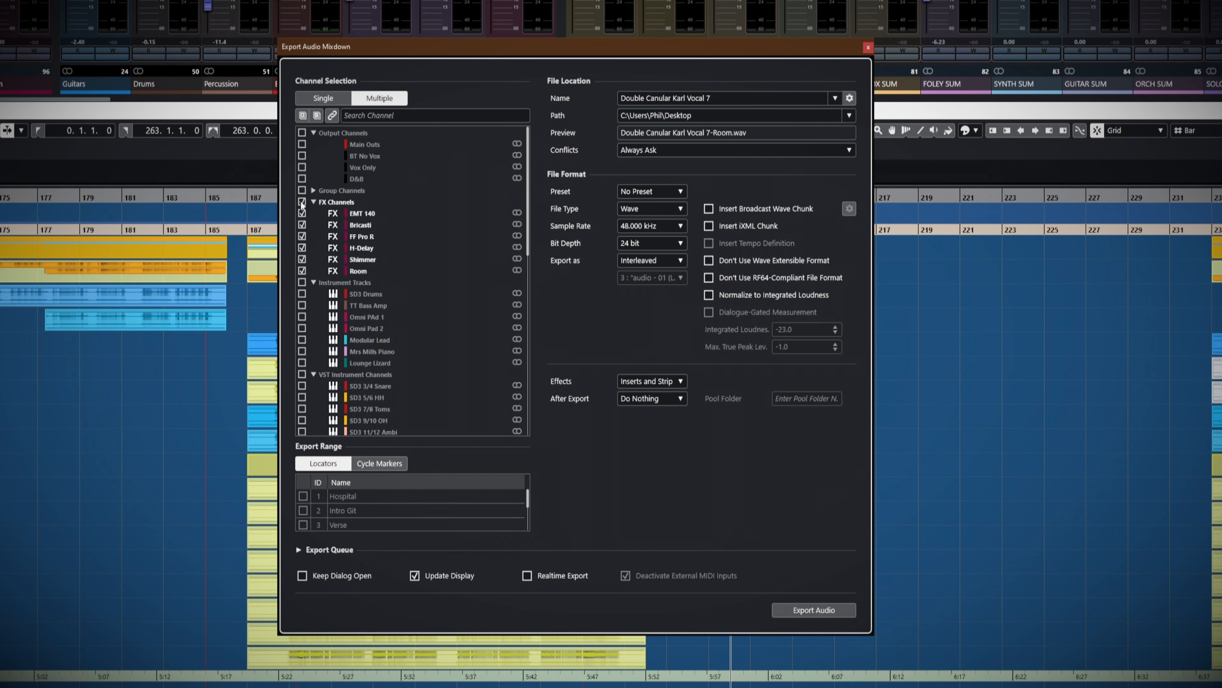
pyautogui.click(302, 202)
pyautogui.click(313, 202)
pyautogui.click(313, 202)
pyautogui.click(313, 202)
pyautogui.click(313, 202)
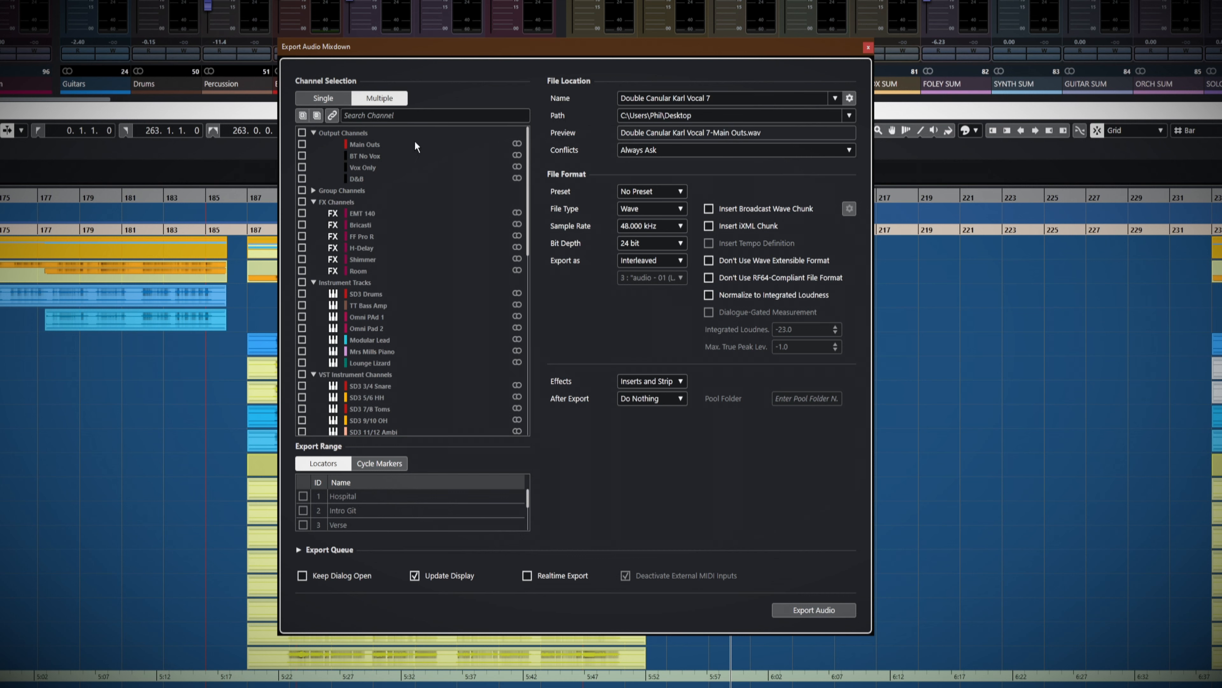
# Search the export channel list for "bass".
pyautogui.click(372, 118)
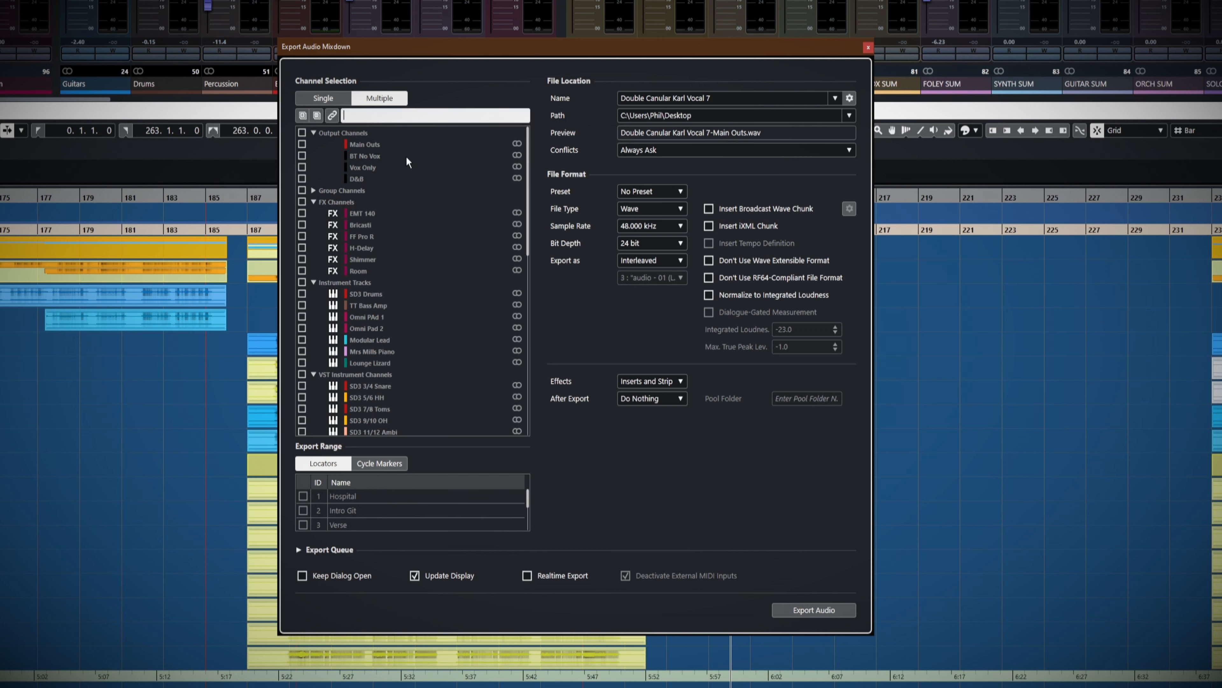
pyautogui.write('bass')
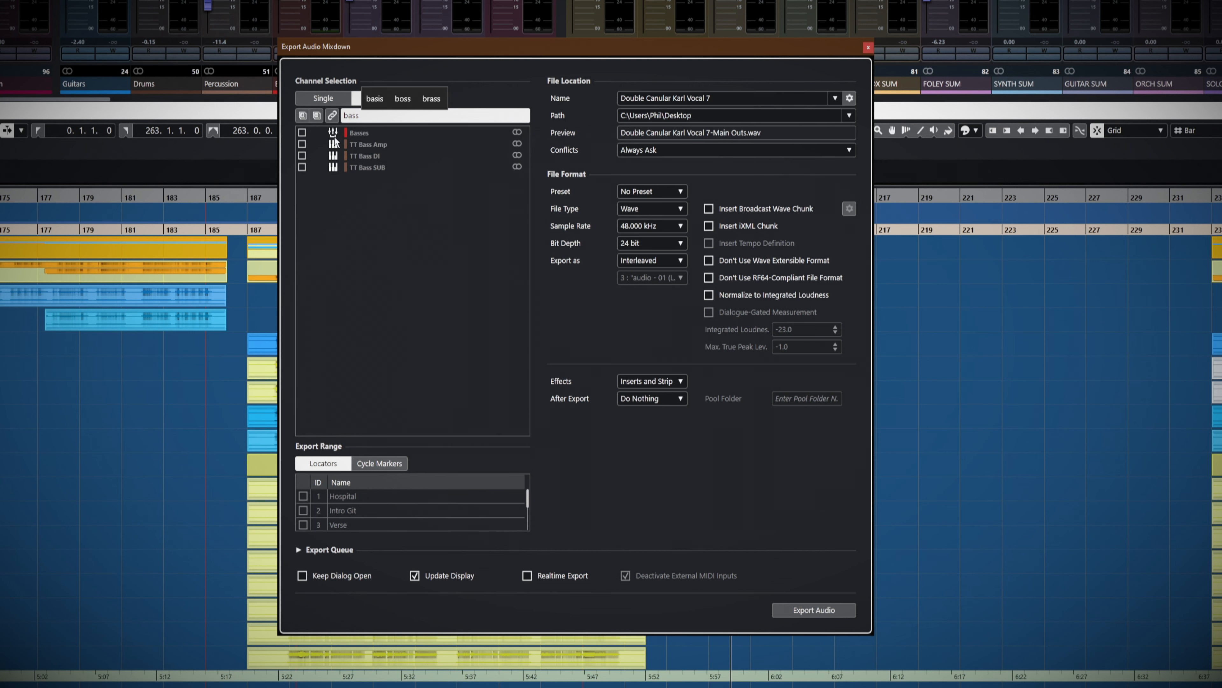
# Select the Basses channel for export and clear the channel search filter.
pyautogui.click(302, 132)
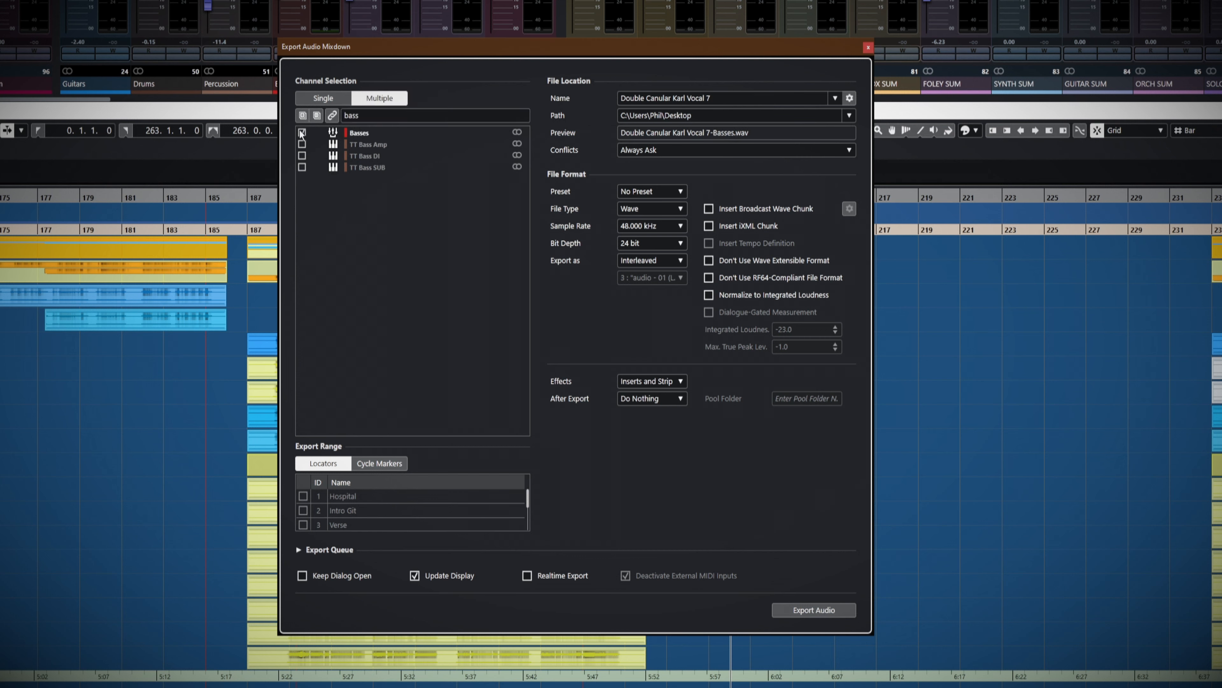
pyautogui.click(372, 117)
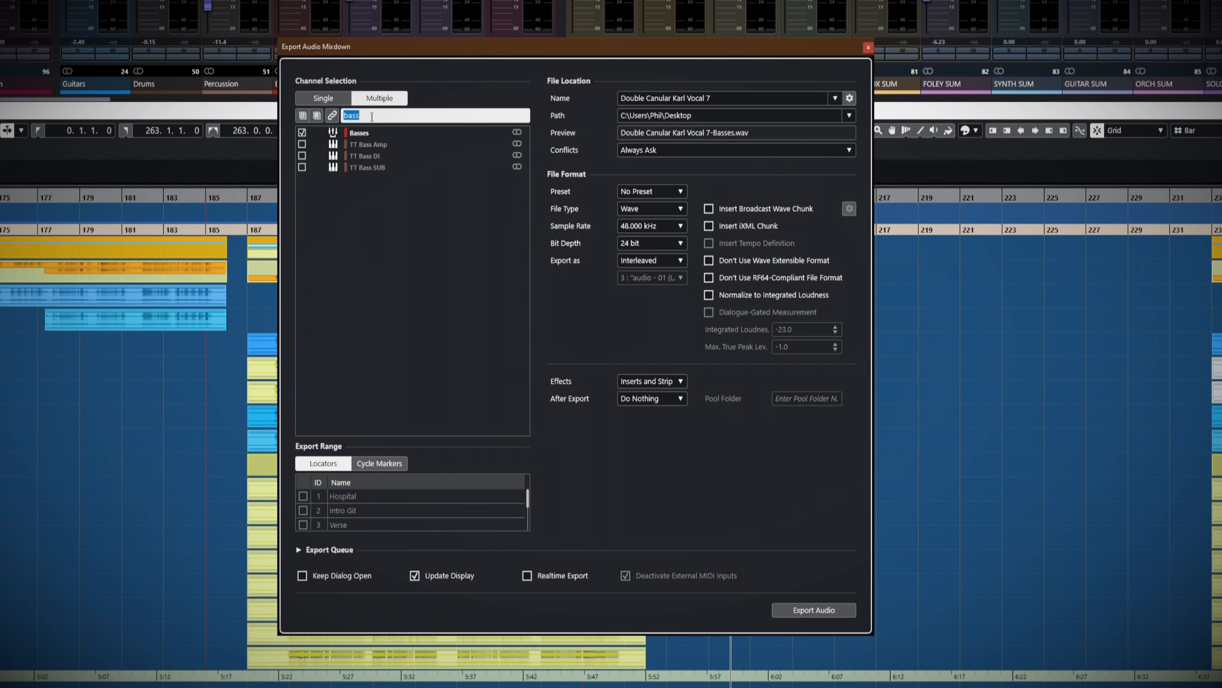
pyautogui.press('BackSpace')
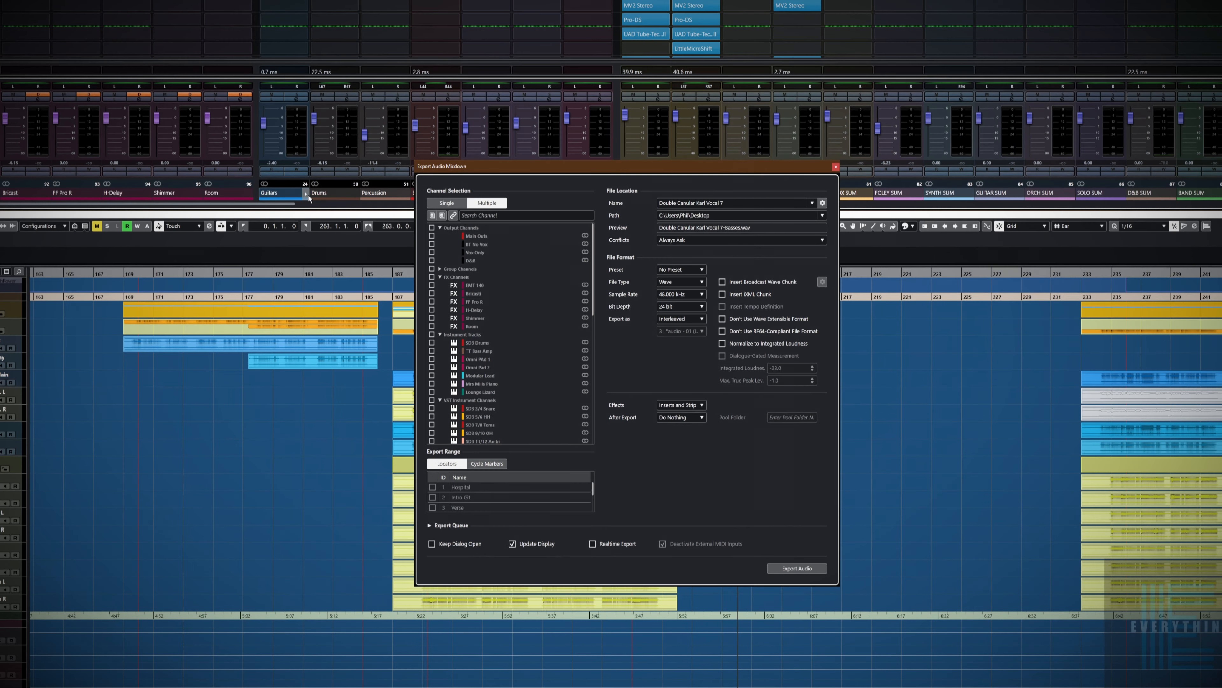
# Try linking the export channel list to the project selection, picking Guitars through Percussion together, then Percussion and Guitars individually.
pyautogui.click(283, 194)
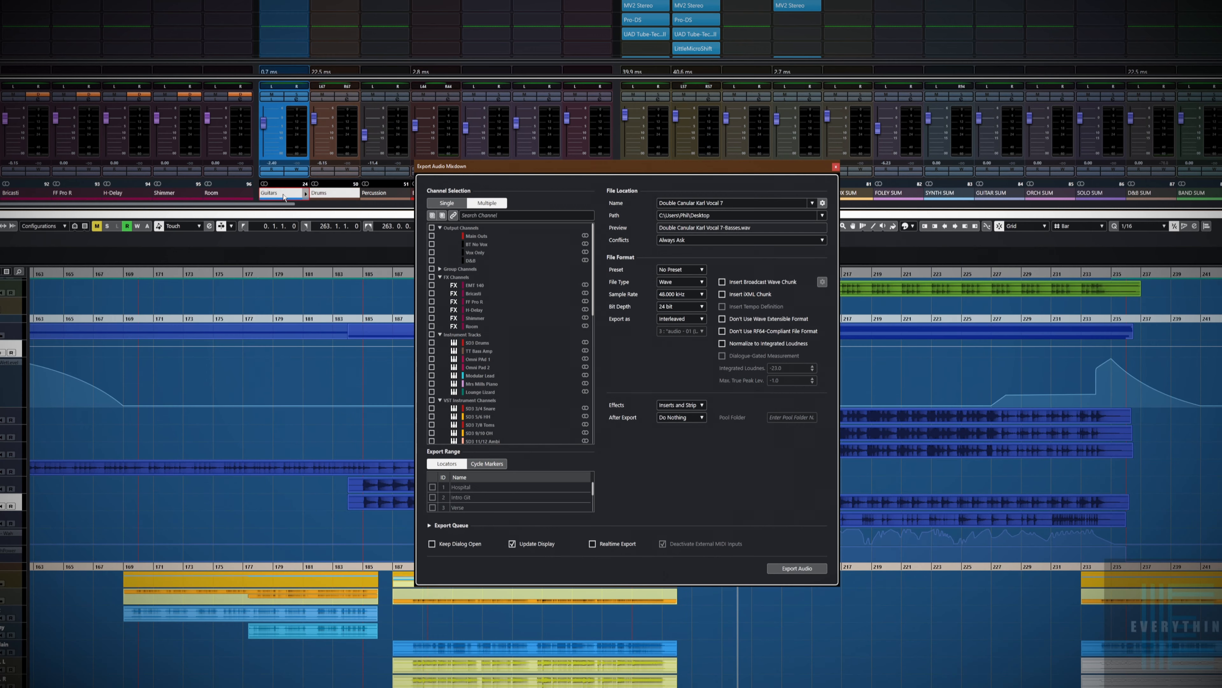
pyautogui.click(452, 216)
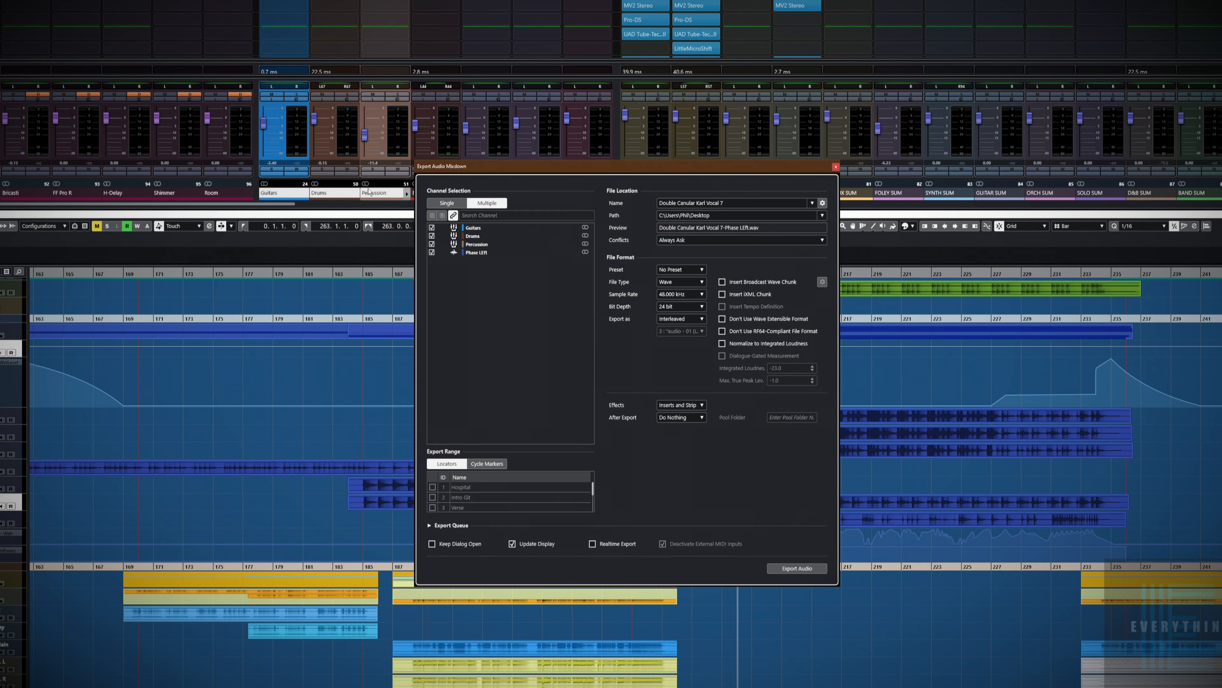
pyautogui.click(383, 195)
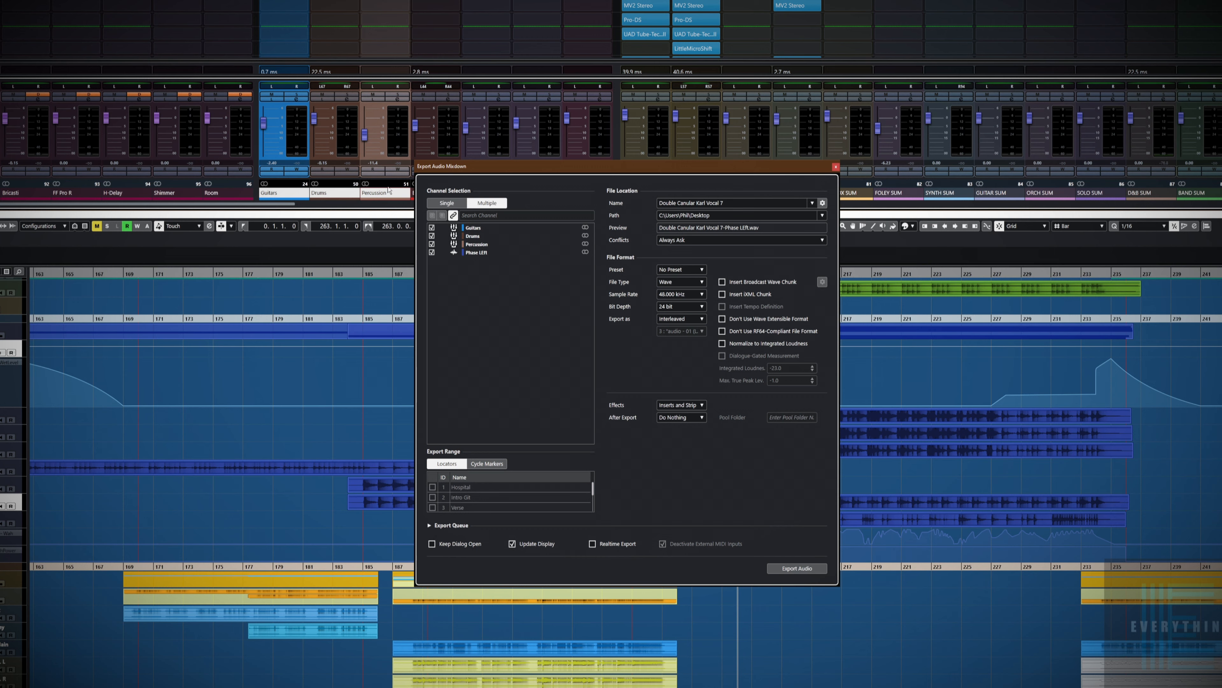
pyautogui.click(383, 195)
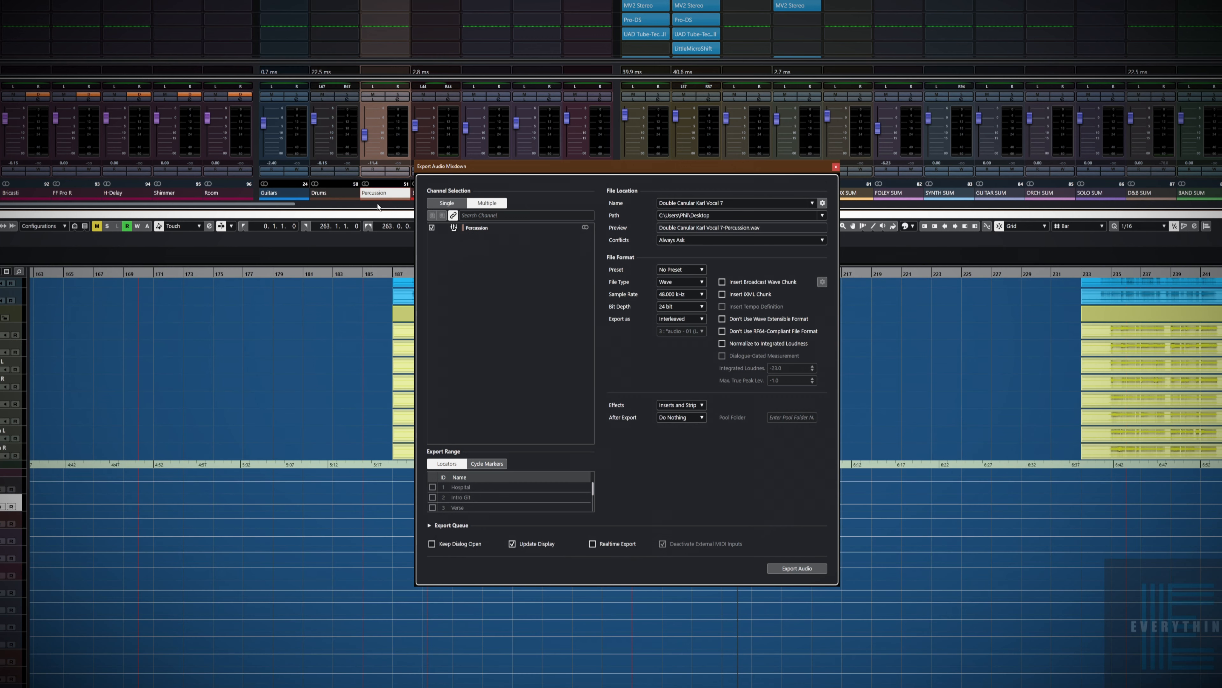
pyautogui.click(288, 192)
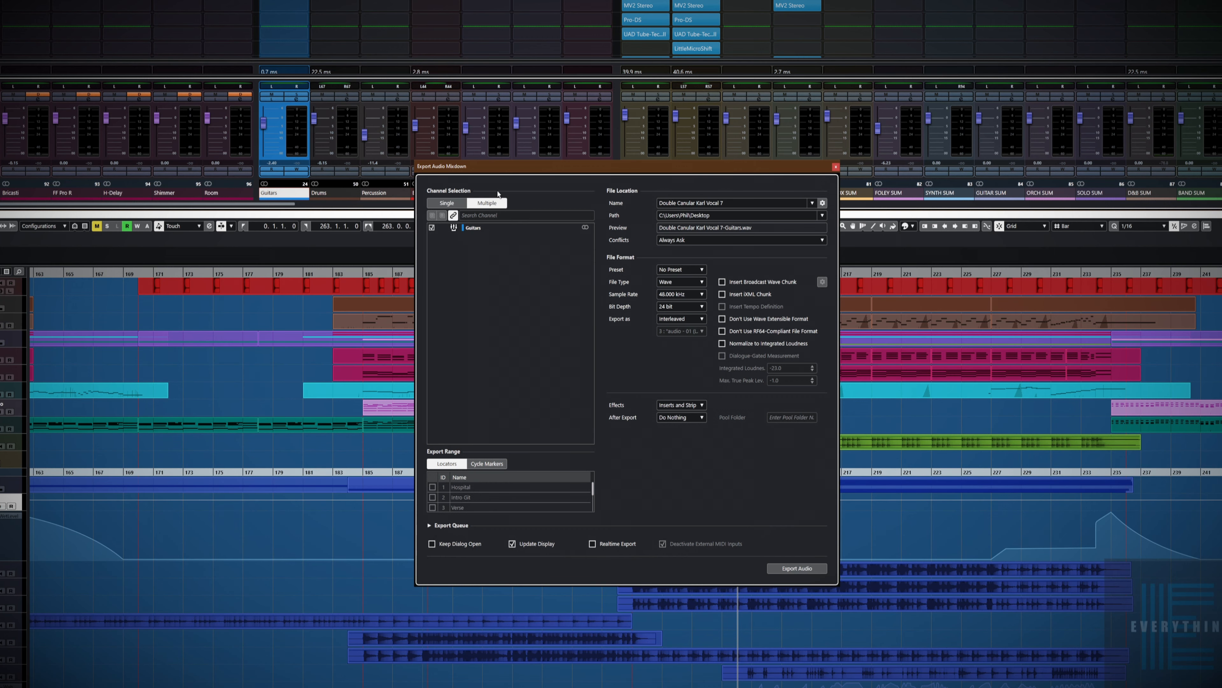
pyautogui.keyDown('shift'); pyautogui.click(633, 155); pyautogui.keyUp('shift')
pyautogui.moveTo(582, 164); pyautogui.dragTo(499, 45)
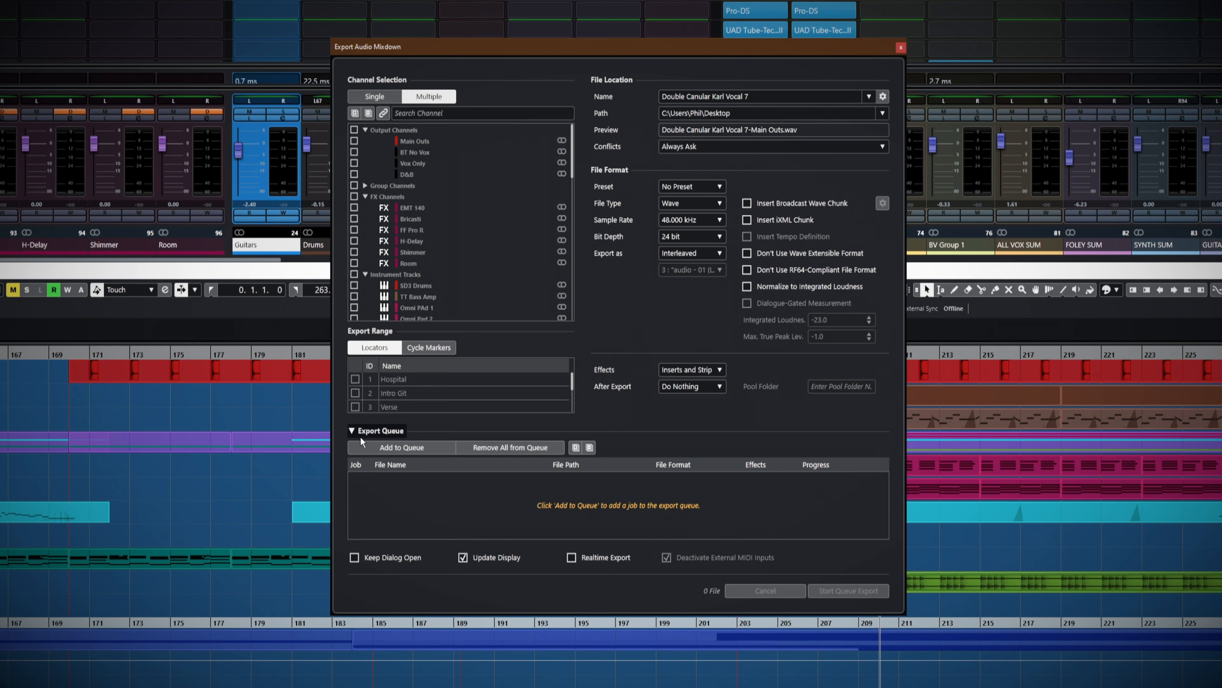
# Expand the export queue, and select all group channels for export.
pyautogui.click(352, 431)
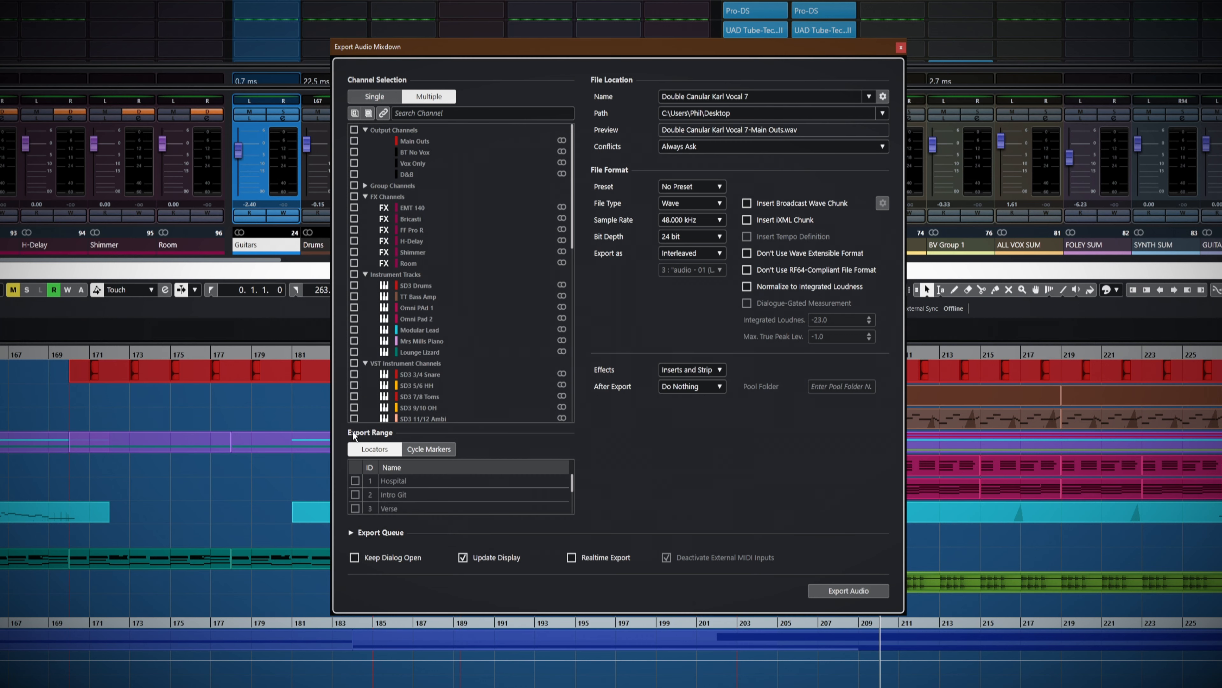
pyautogui.click(352, 532)
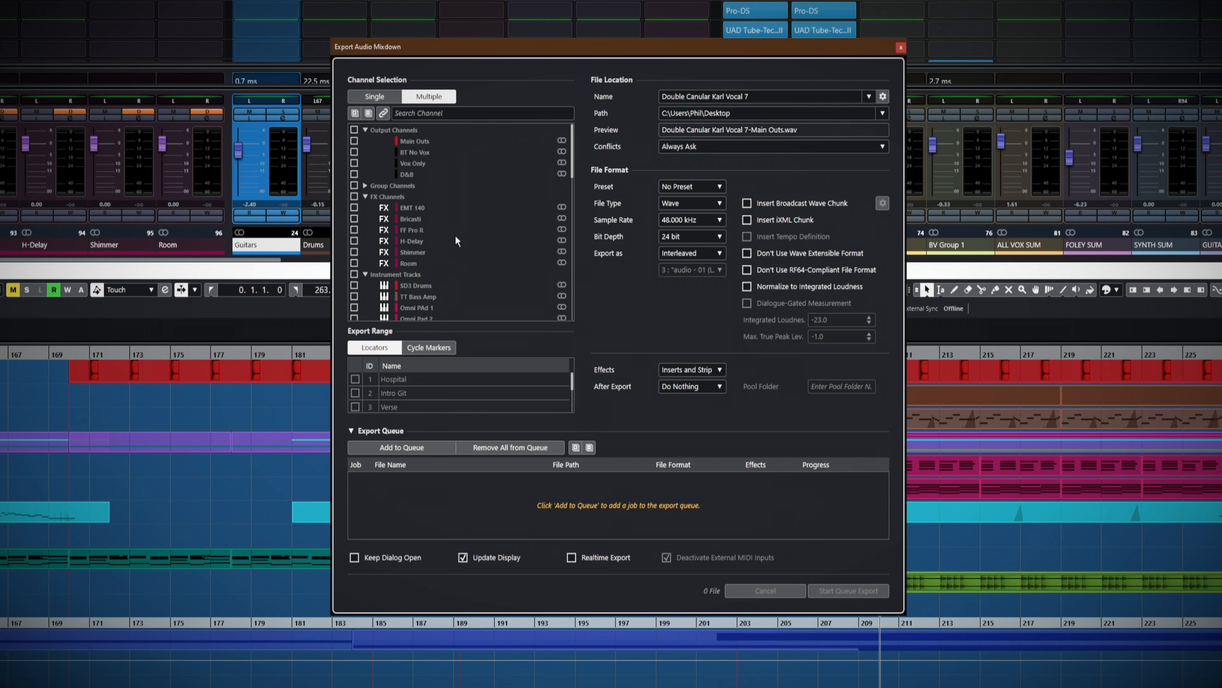
pyautogui.scroll(-10, 456, 235)
pyautogui.scroll(10, 456, 240)
pyautogui.click(365, 186)
pyautogui.click(354, 185)
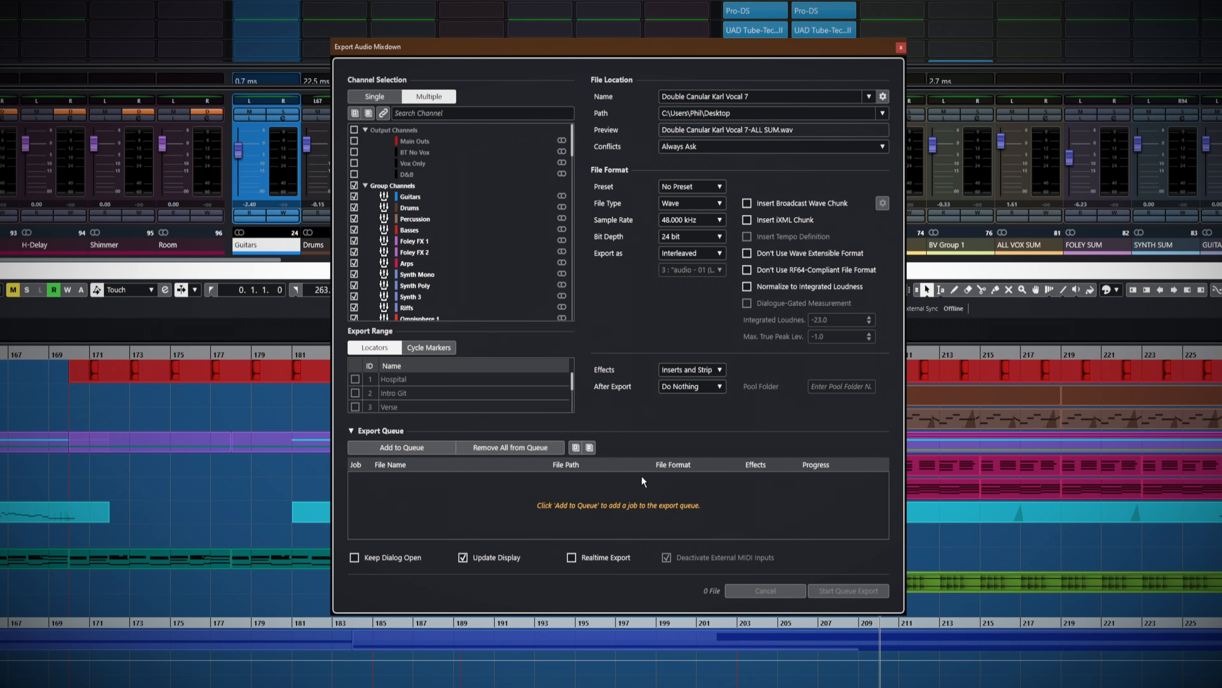
# Add the group channel batch to the export queue, review its files and collapse the job.
pyautogui.click(407, 448)
pyautogui.scroll(-5, 386, 491)
pyautogui.scroll(-6, 471, 511)
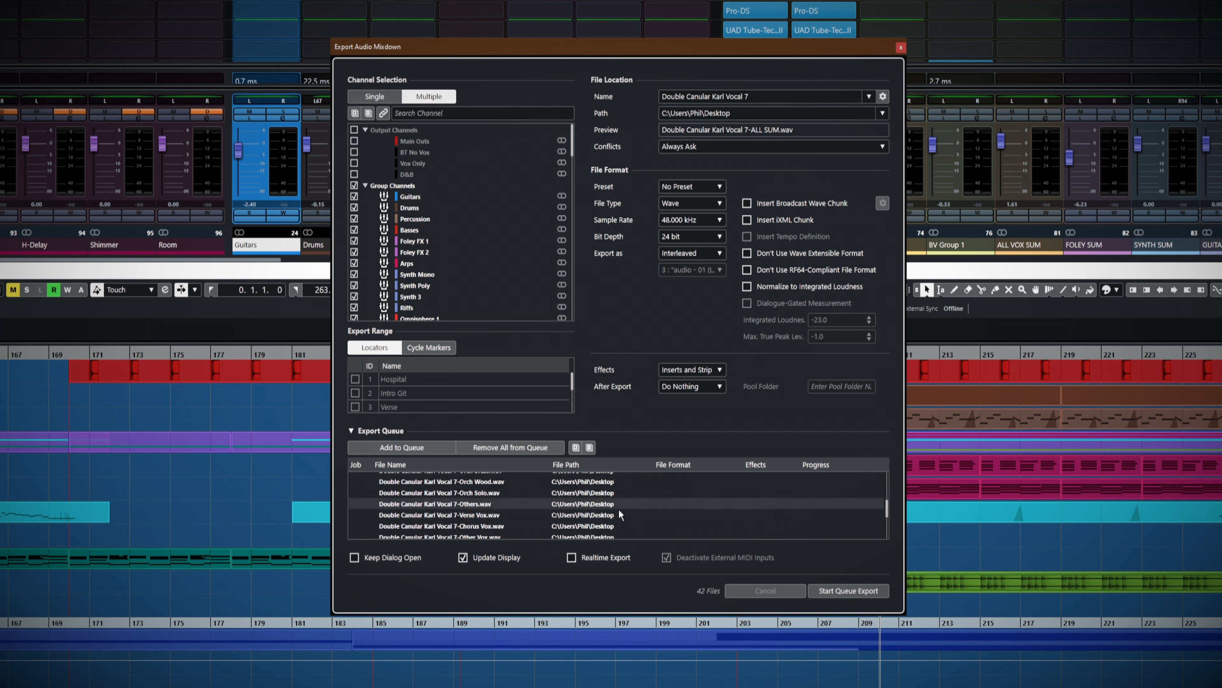
pyautogui.scroll(-6, 529, 514)
pyautogui.scroll(8, 459, 514)
pyautogui.scroll(5, 456, 508)
pyautogui.click(373, 478)
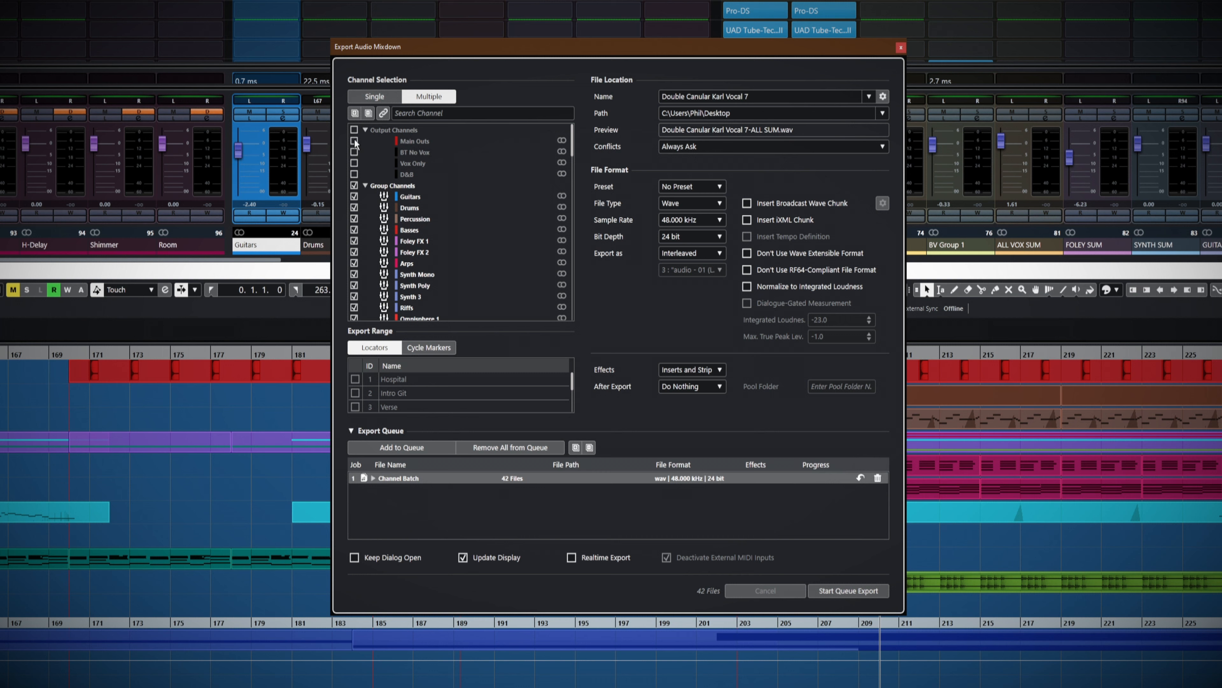
# Clear the group channels, and queue an export of only Main Outs using the MP3 HQ preset.
pyautogui.click(354, 185)
pyautogui.click(355, 141)
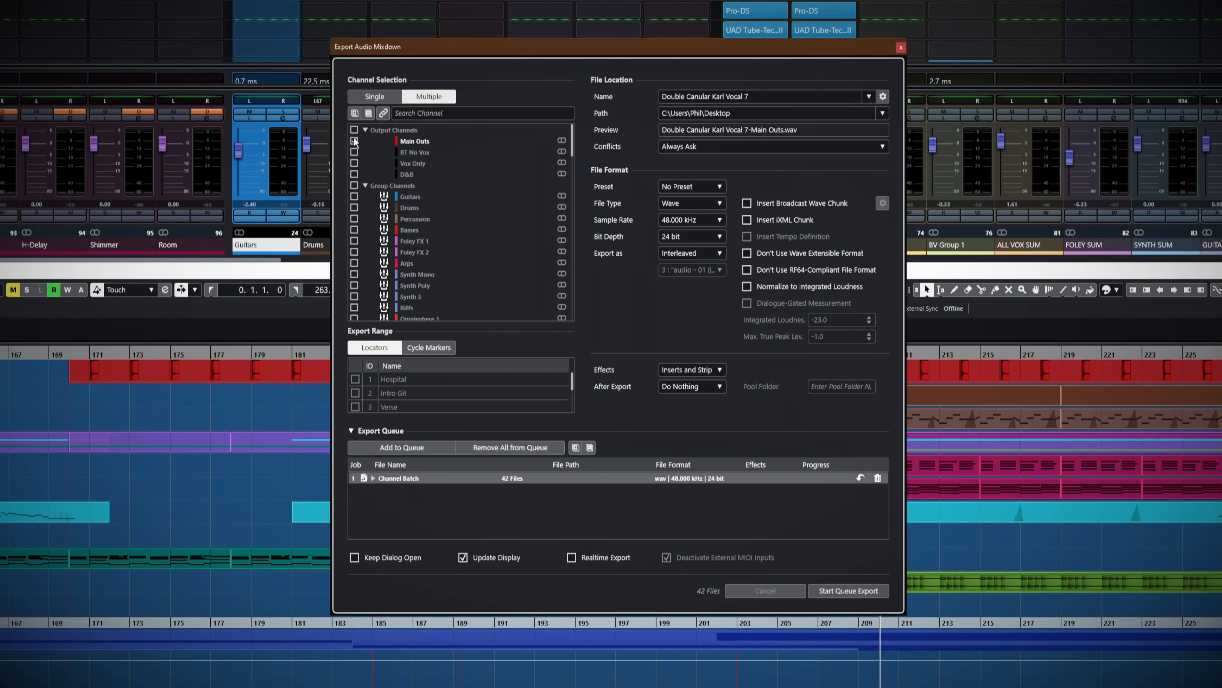
pyautogui.click(695, 221)
pyautogui.click(695, 220)
pyautogui.click(678, 186)
pyautogui.click(701, 214)
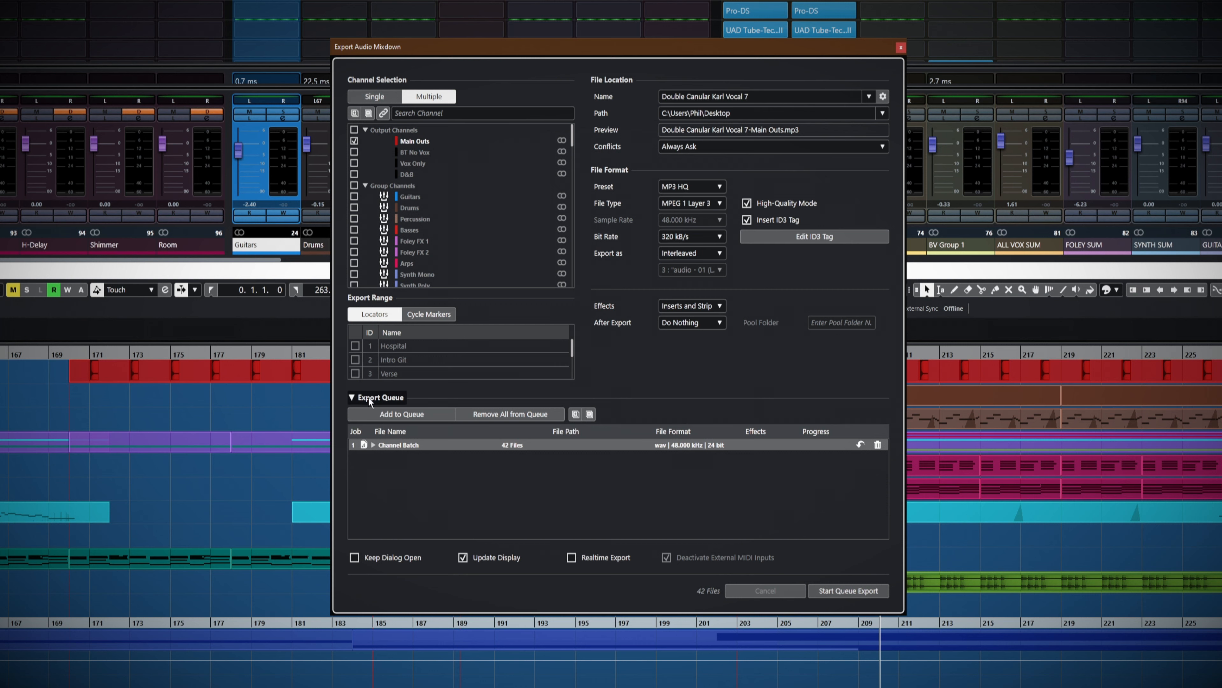
pyautogui.click(391, 415)
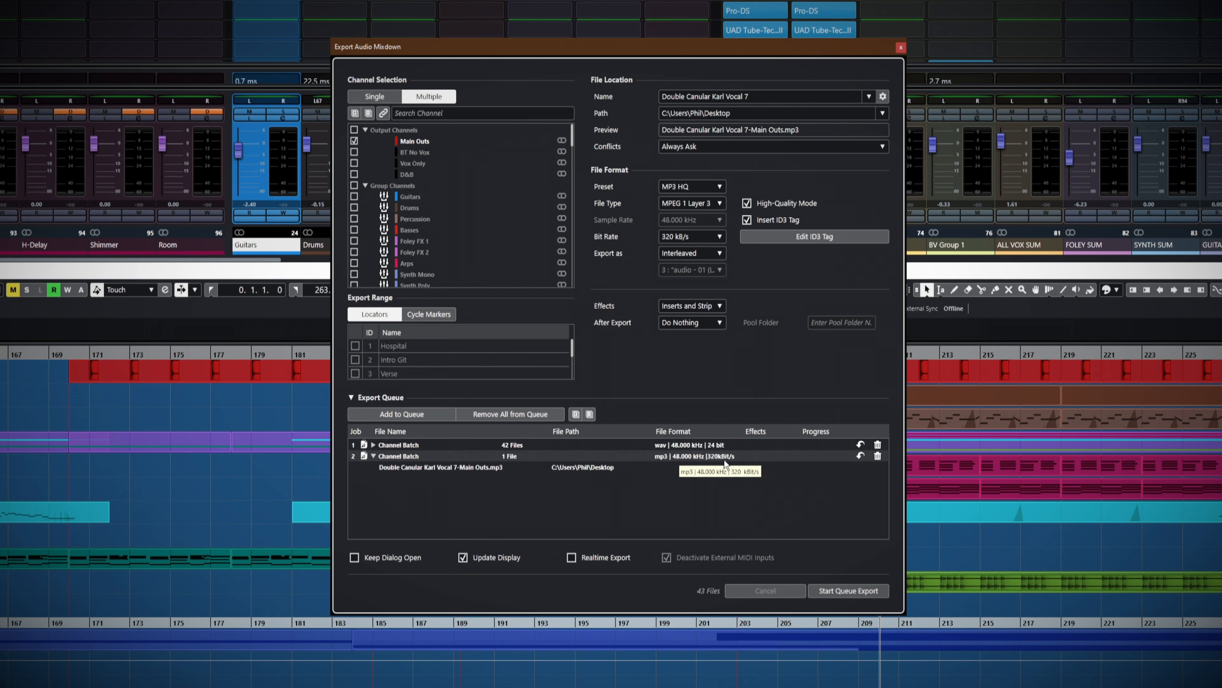
pyautogui.click(374, 456)
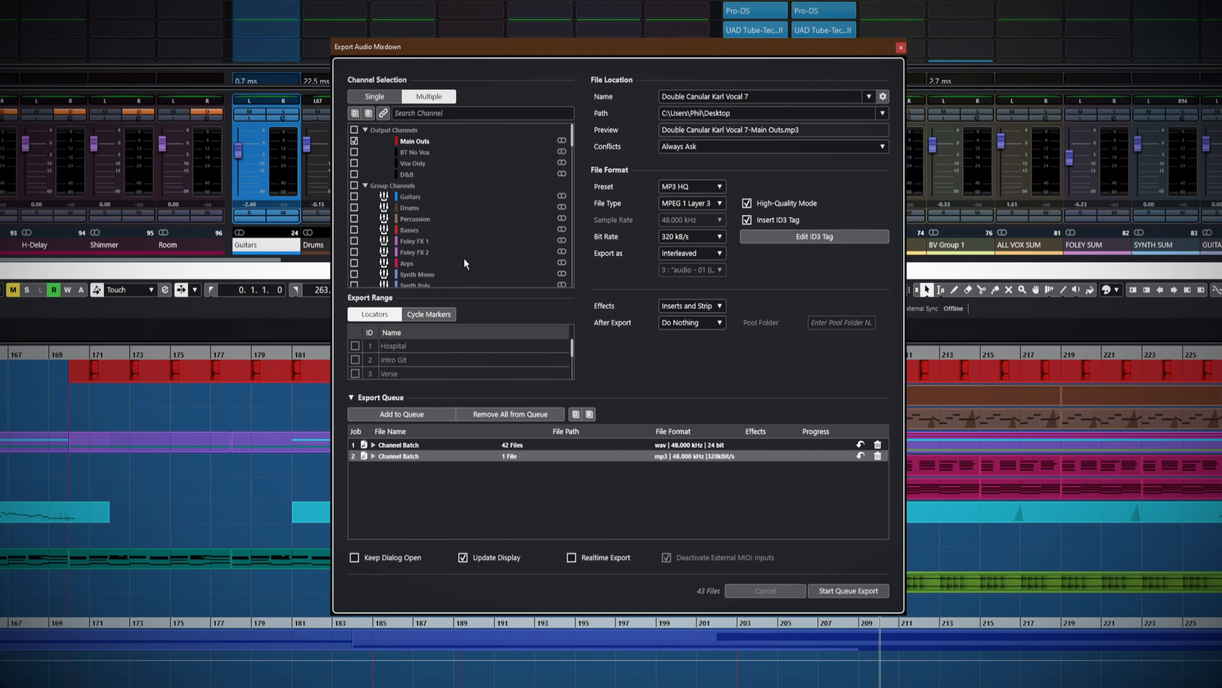
# Switch to single-channel selection and choose Verse Vox for export.
pyautogui.scroll(5, 241, 437)
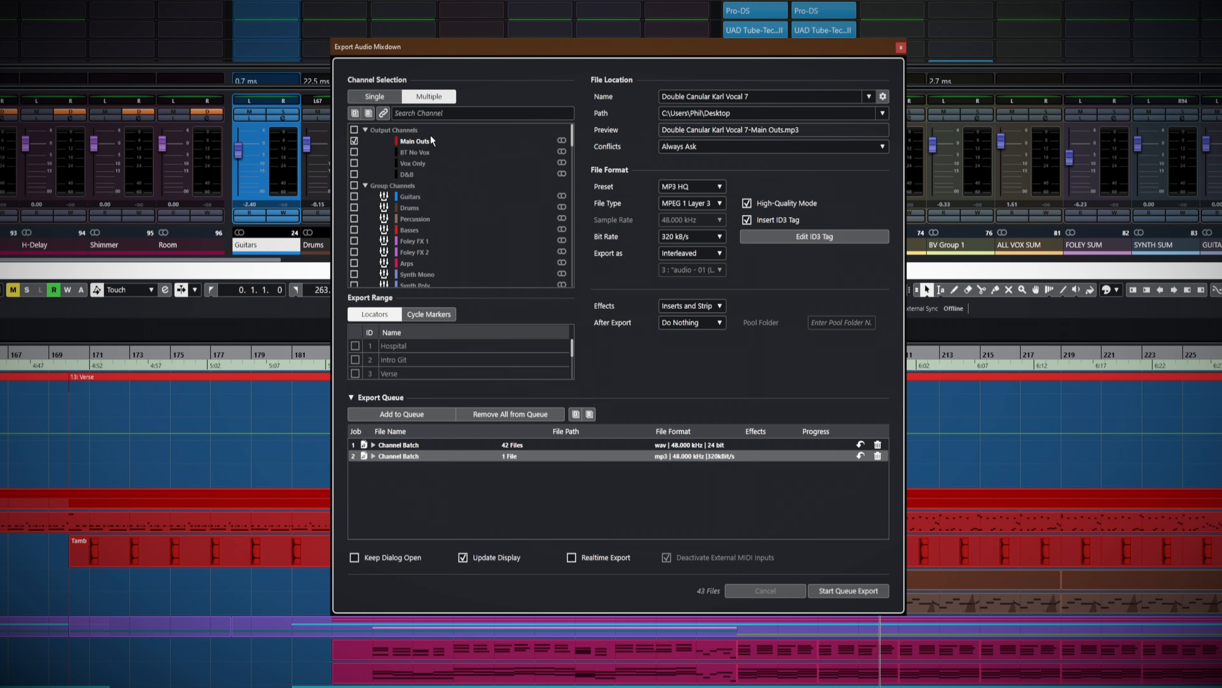
pyautogui.click(381, 98)
pyautogui.scroll(-7, 437, 204)
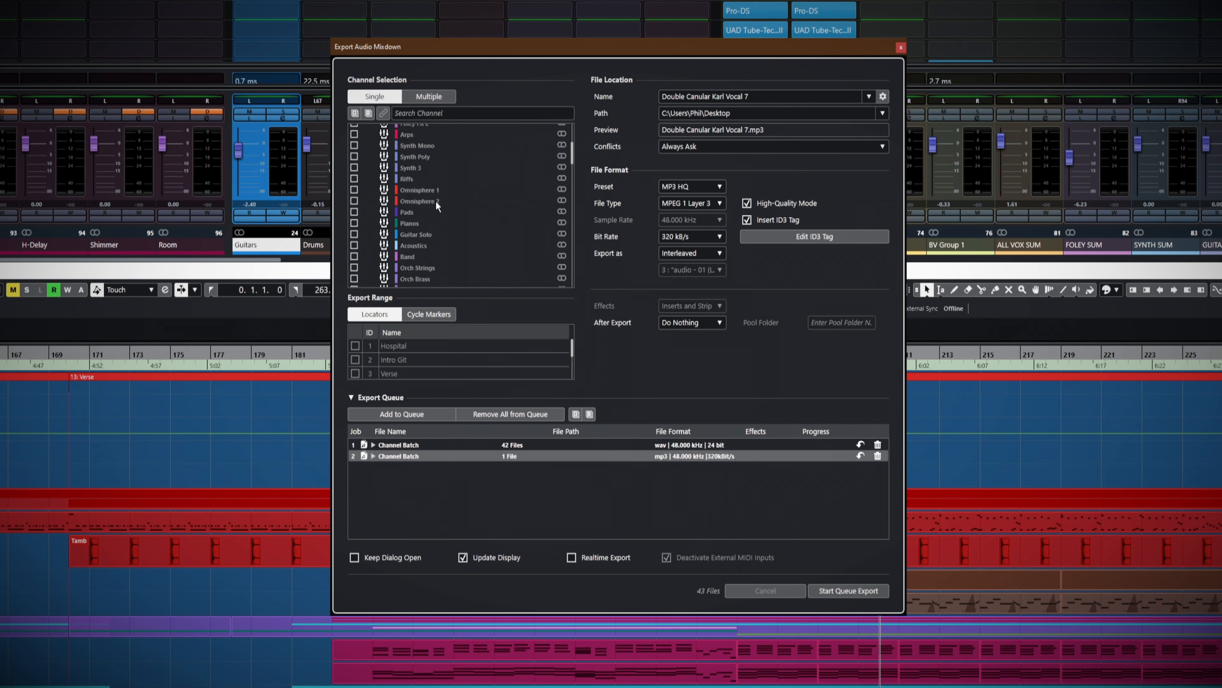
pyautogui.scroll(-2, 436, 204)
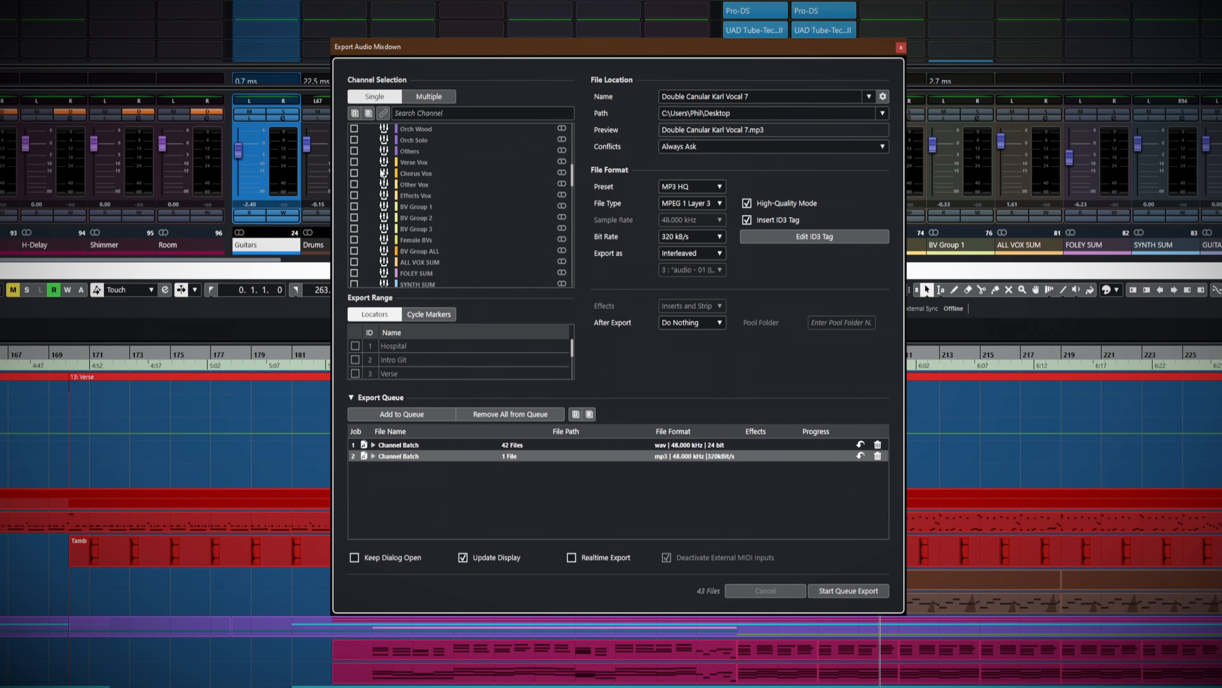
pyautogui.click(355, 162)
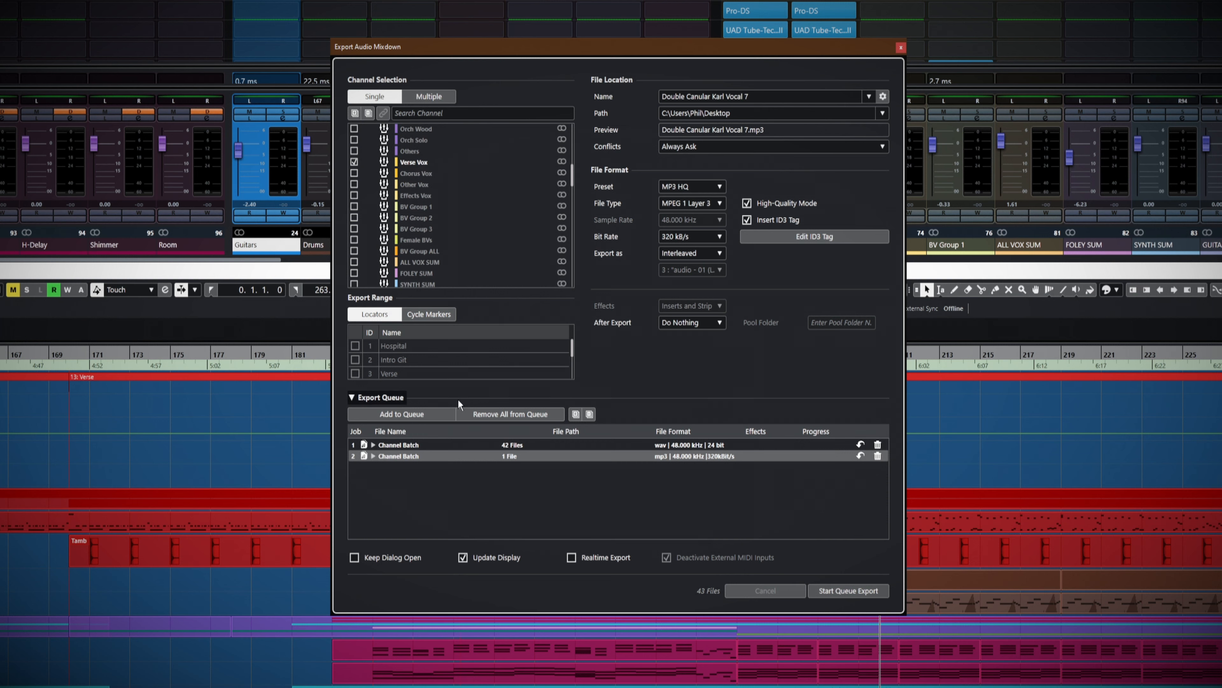
# Set the export range to cycle marker 3 Verse and add the Verse Vox job to the export queue.
pyautogui.click(428, 314)
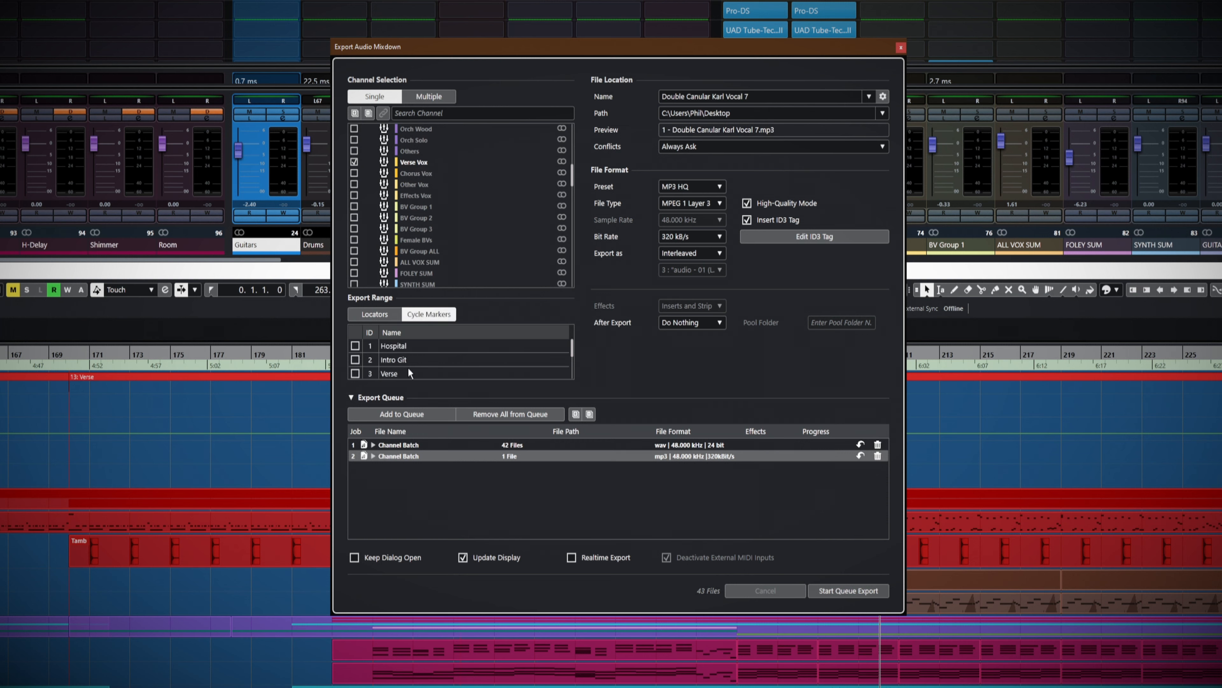
pyautogui.click(356, 373)
pyautogui.scroll(-1, 479, 370)
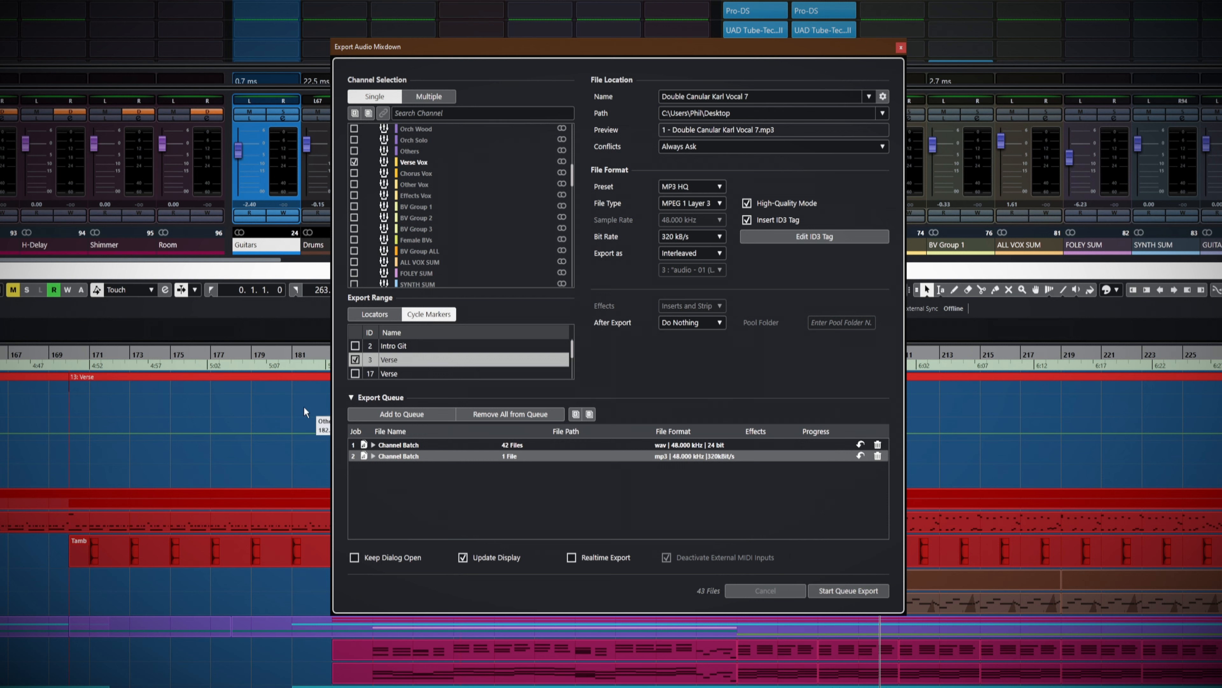
pyautogui.click(145, 376)
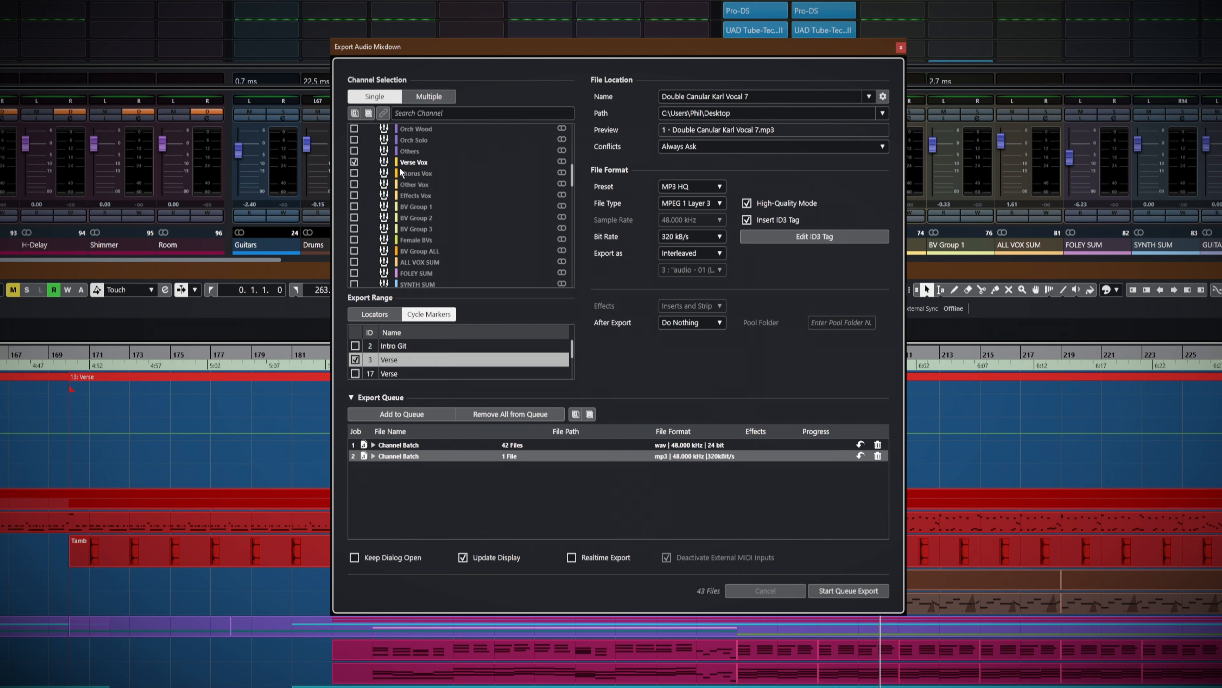
pyautogui.click(401, 414)
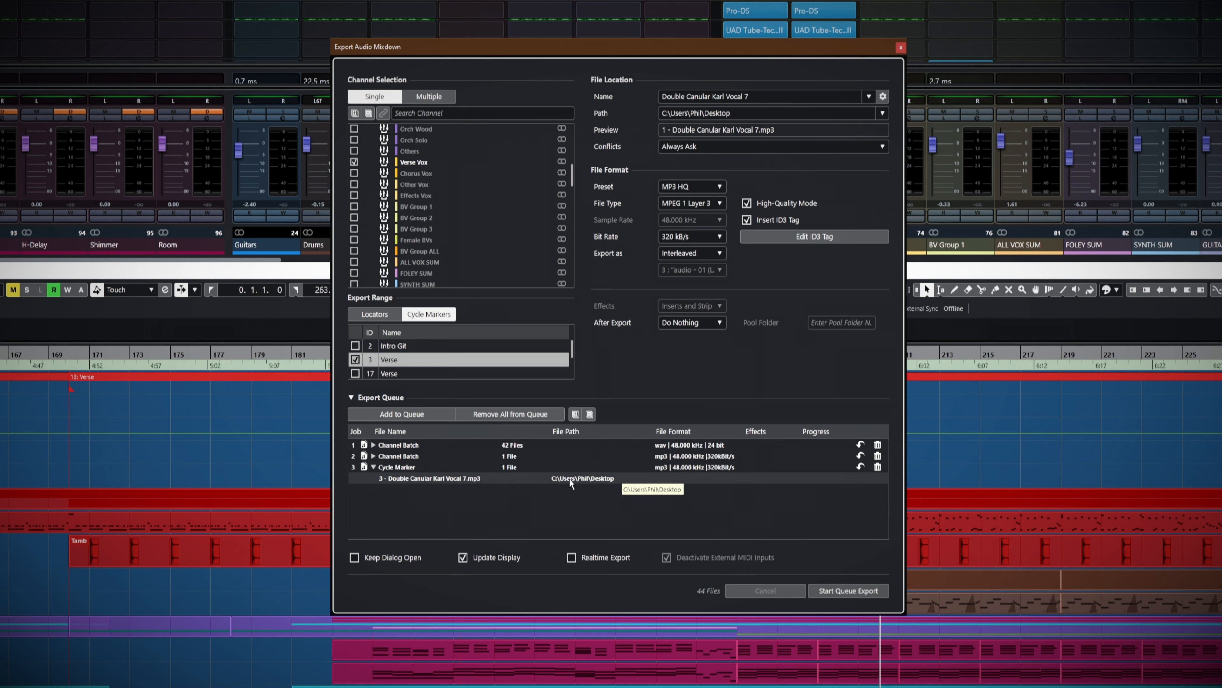
pyautogui.click(373, 466)
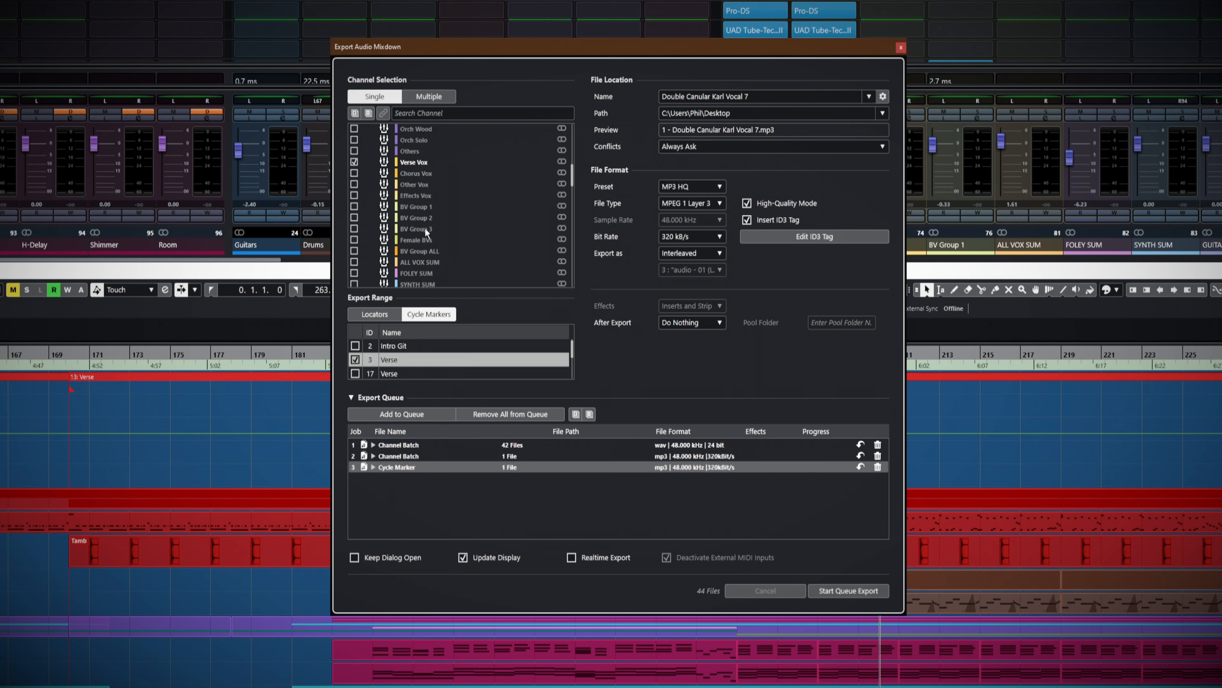
# Switch back to multiple-channel selection and choose BV Group 1, BV Group 2 and BV Group 3.
pyautogui.click(354, 206)
pyautogui.click(355, 218)
pyautogui.click(354, 228)
pyautogui.click(354, 206)
pyautogui.click(429, 97)
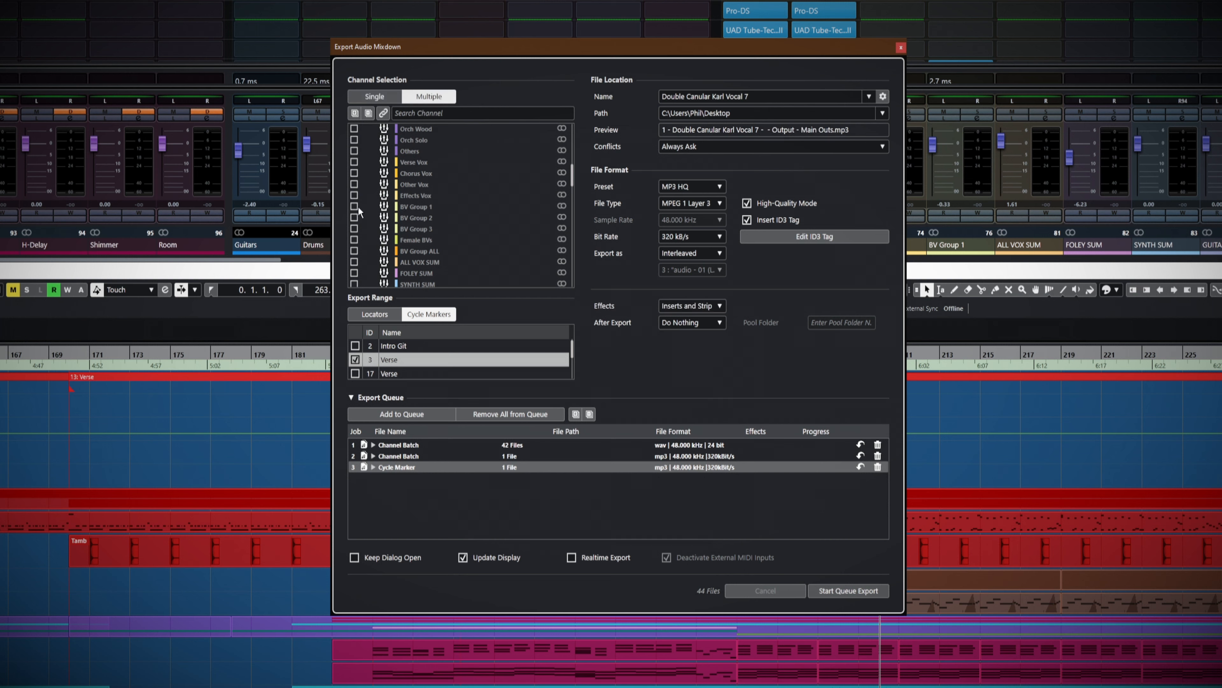
pyautogui.click(355, 218)
pyautogui.click(354, 229)
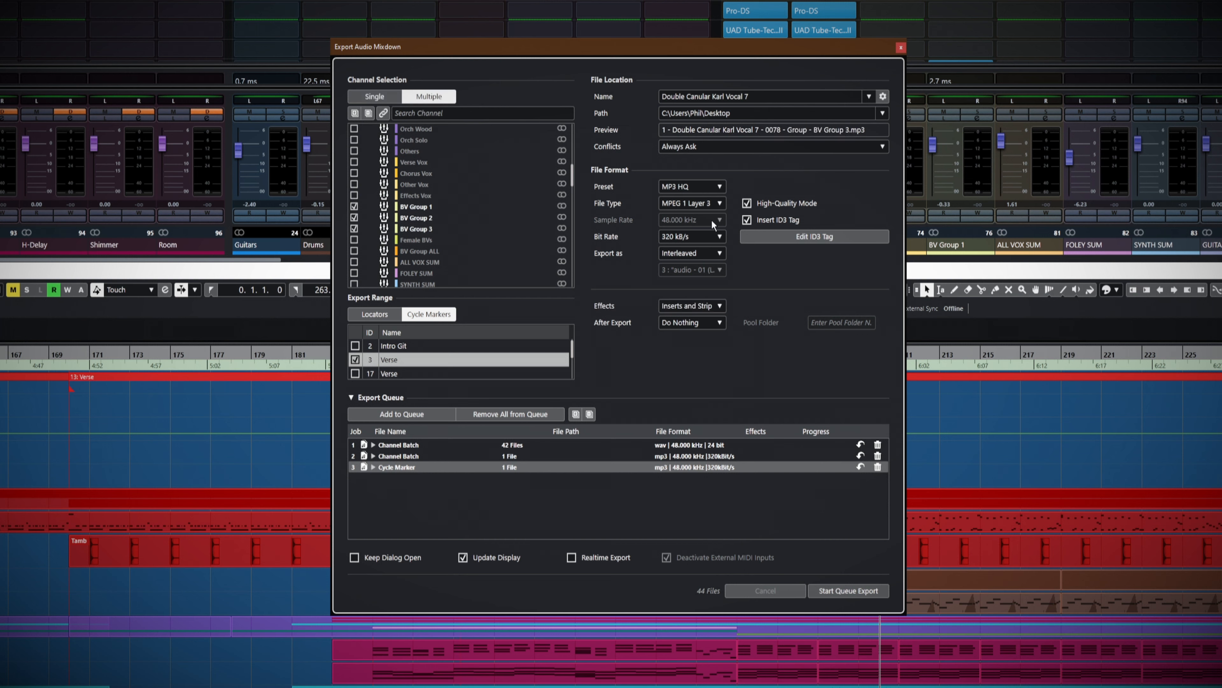
# Apply the WAV 16Bit 44.1K preset, and select several cycle markers for the export range, including 9 Chorus.
pyautogui.click(711, 188)
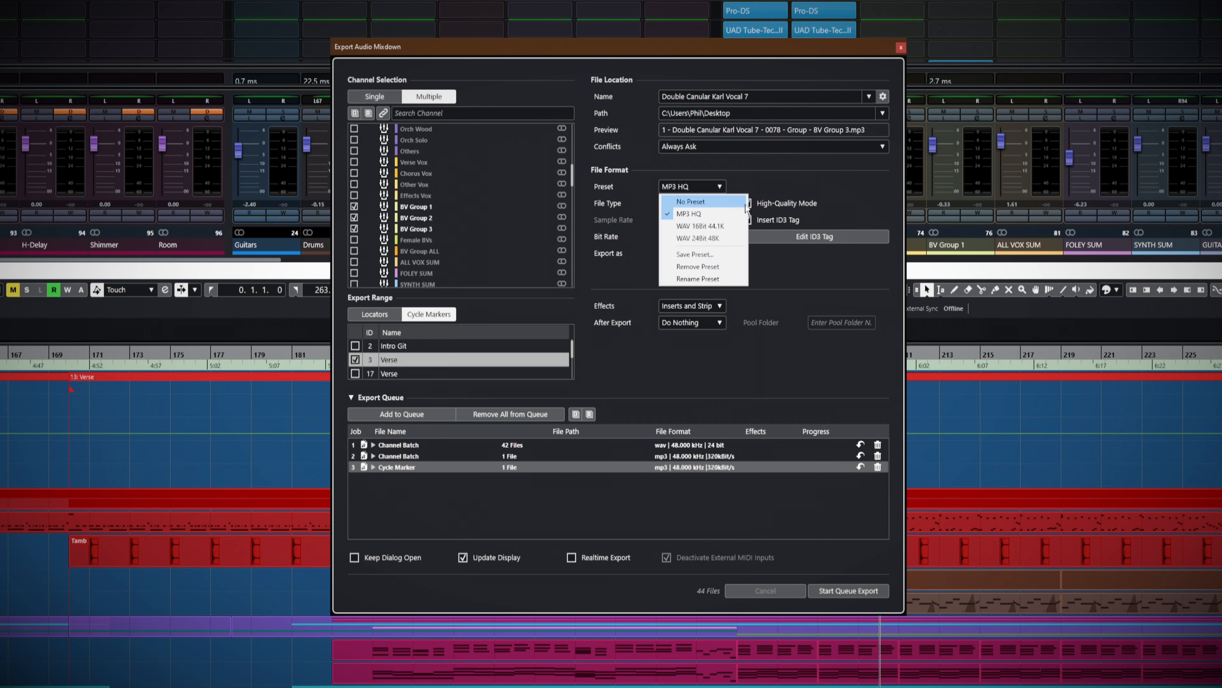
pyautogui.click(709, 226)
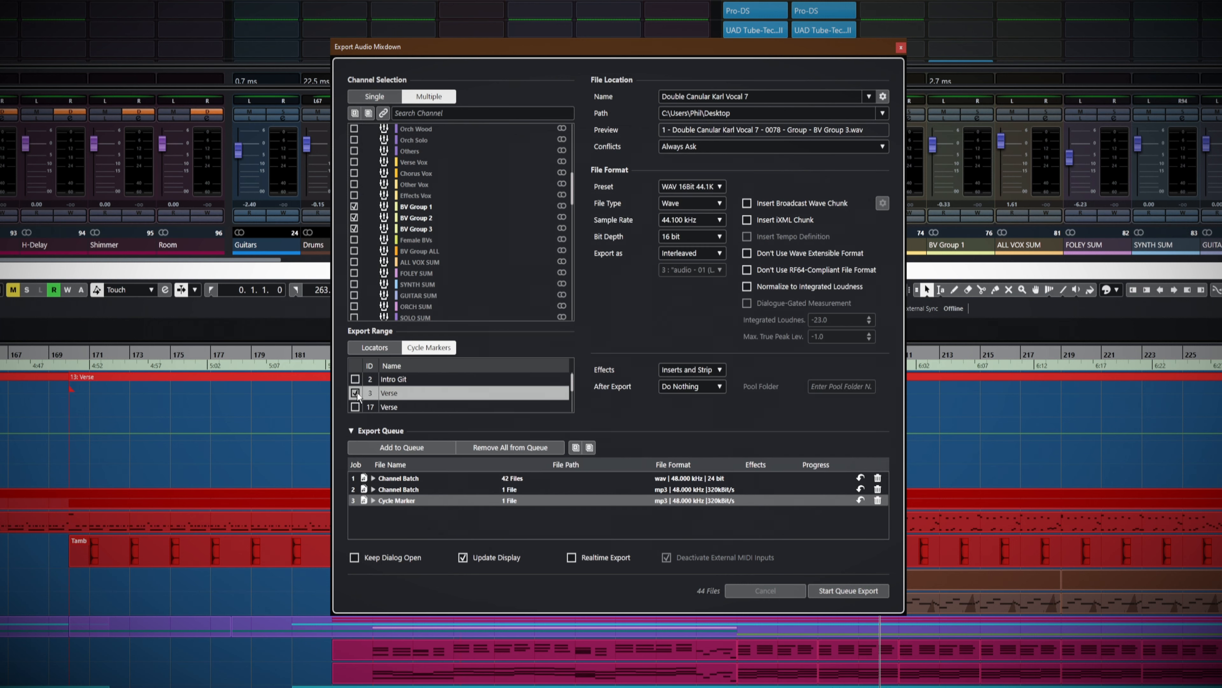
pyautogui.click(355, 406)
pyautogui.scroll(-1, 370, 407)
pyautogui.click(355, 407)
pyautogui.scroll(-3, 369, 403)
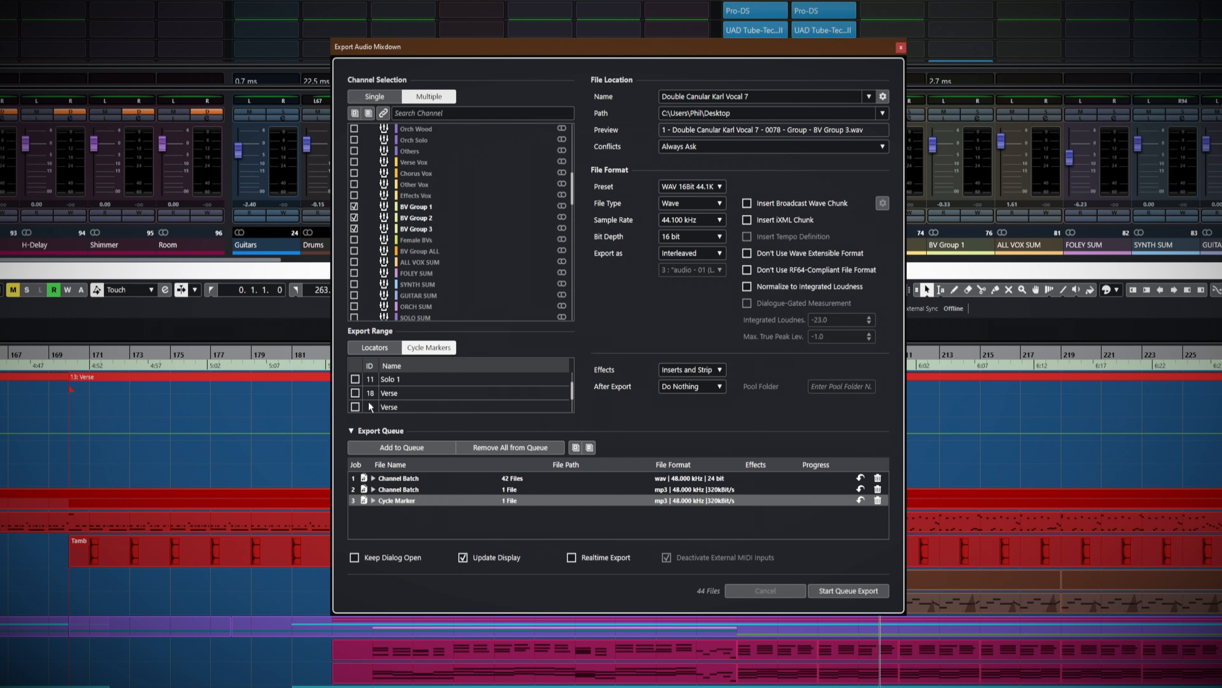
pyautogui.scroll(3, 368, 401)
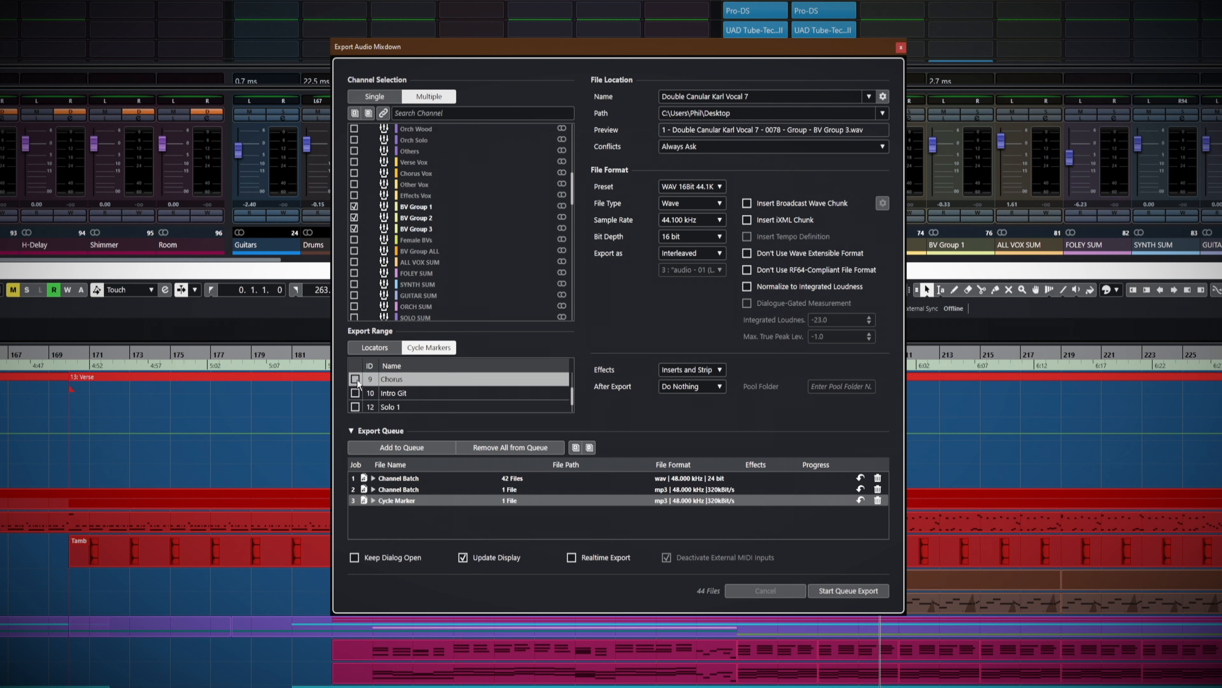
pyautogui.scroll(-1, 537, 398)
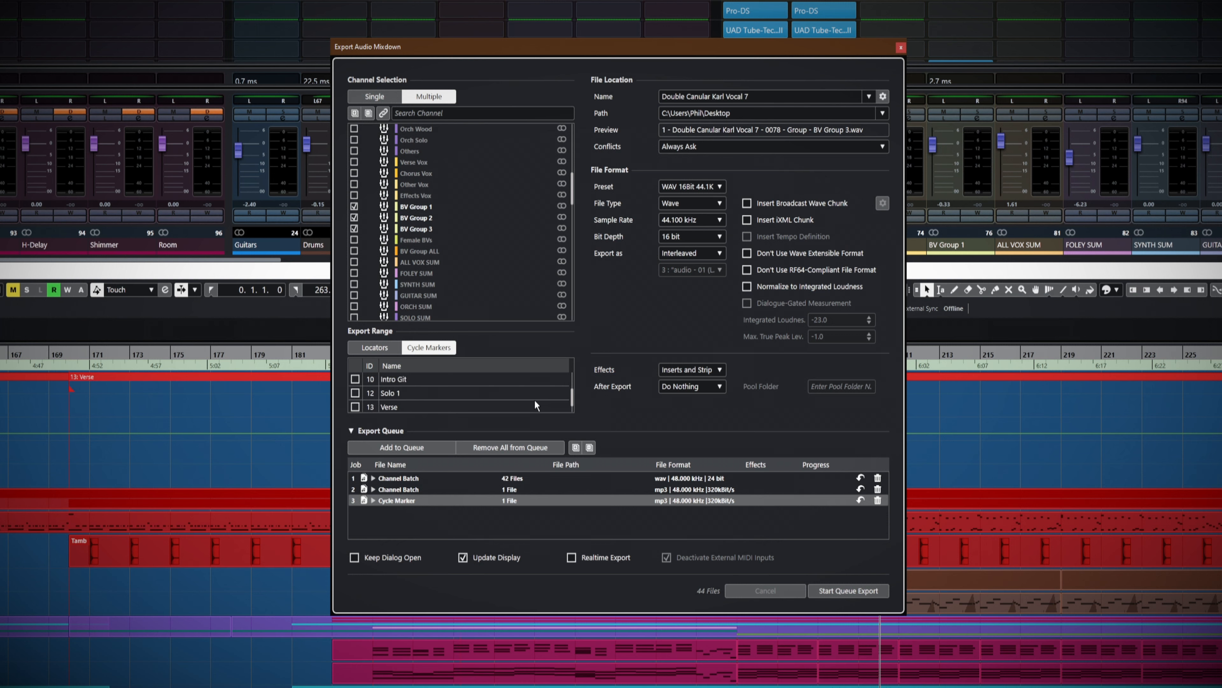
pyautogui.scroll(2, 535, 401)
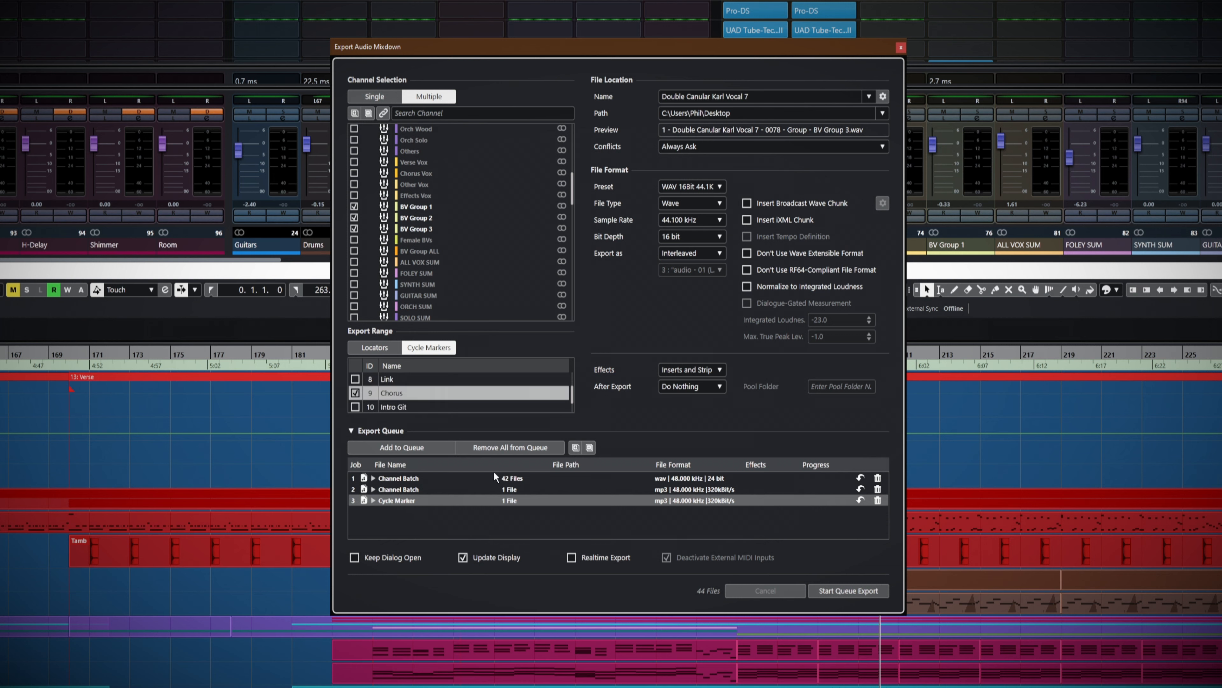
# Add the combined cycle marker and BV group batch to the export queue, review its files and collapse the job.
pyautogui.click(421, 448)
pyautogui.scroll(-2, 601, 520)
pyautogui.scroll(-4, 581, 529)
pyautogui.scroll(8, 542, 522)
pyautogui.click(374, 512)
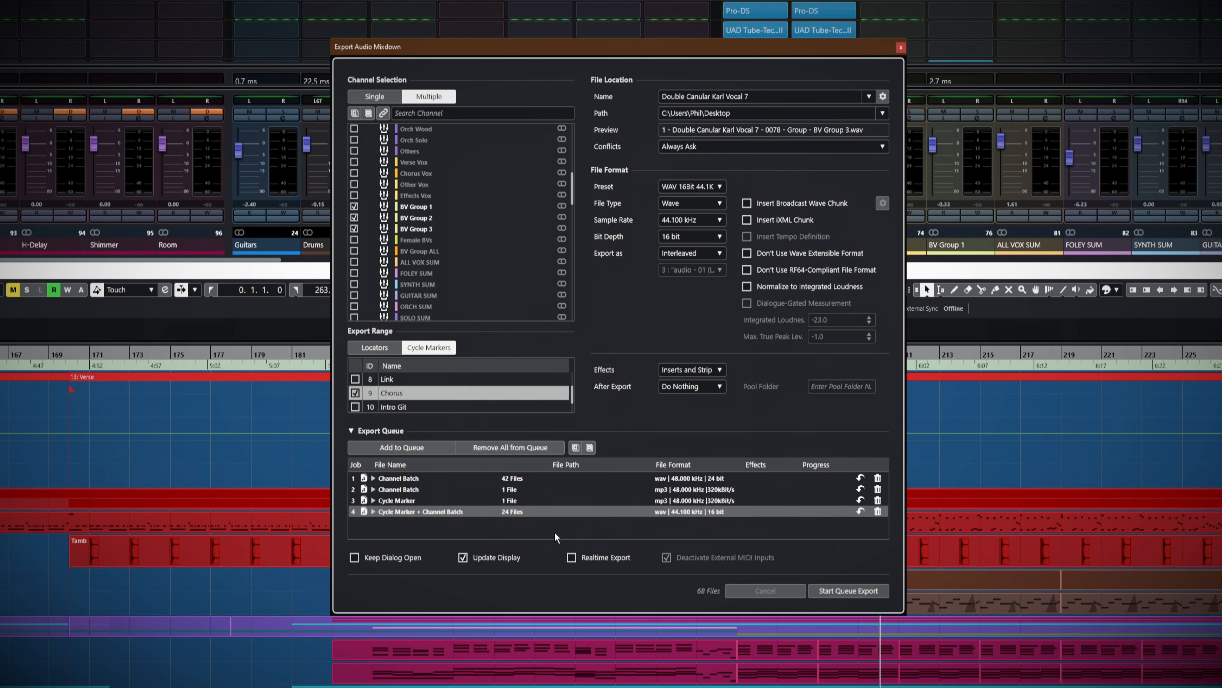